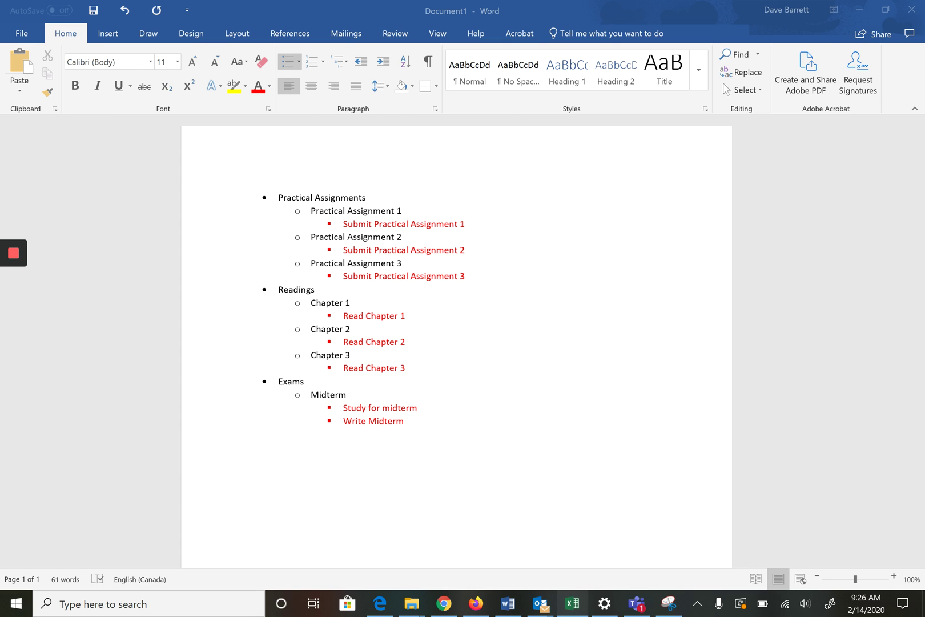
# - Bring up the FastGantt V4.1 workbook from the taskbar, showing its About sheet
pyautogui.click(572, 603)
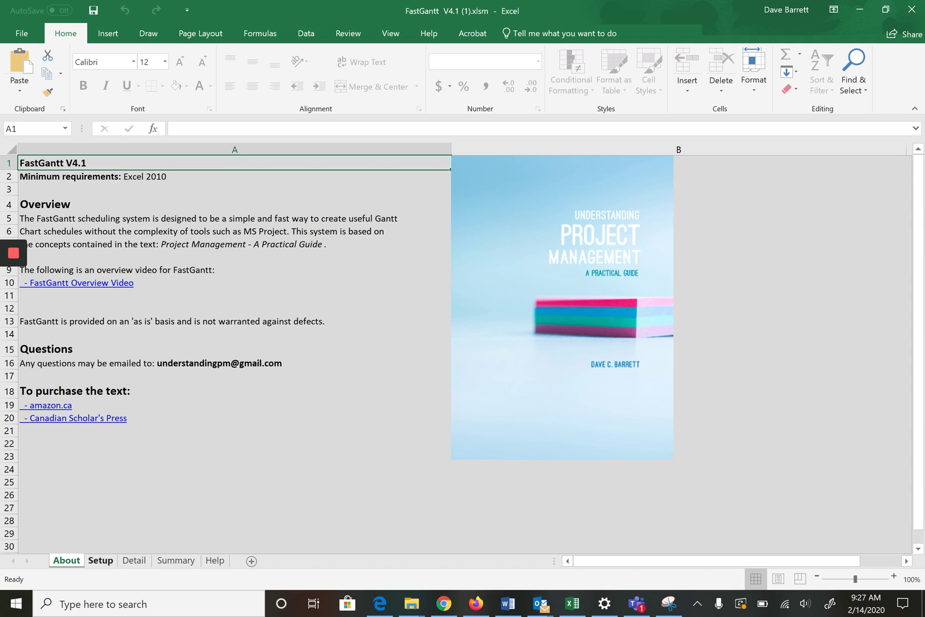
# - On the Setup sheet, enter 'Deliveraable' as the Column A heading
pyautogui.click(101, 560)
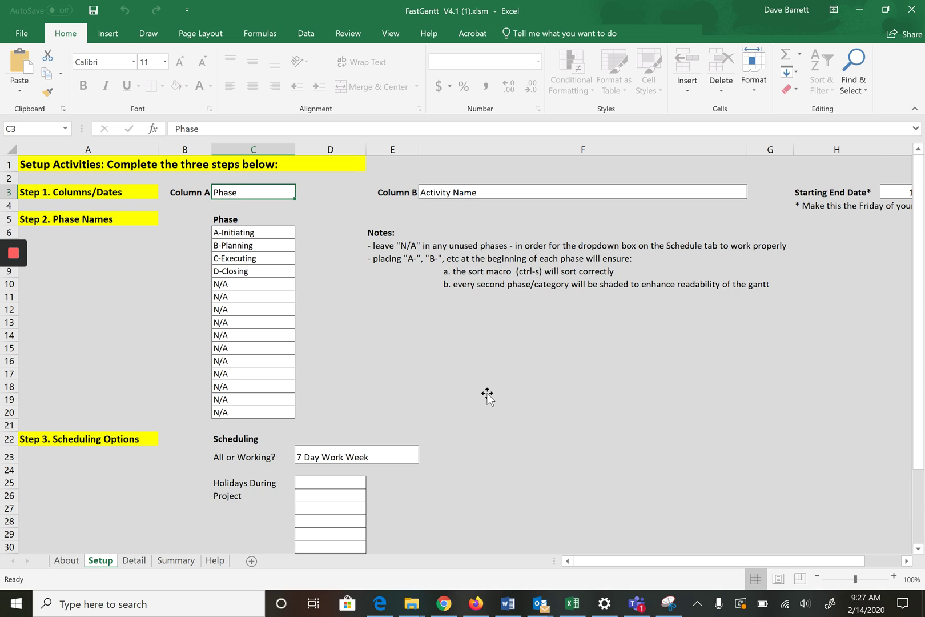
pyautogui.write('Deliveraable')
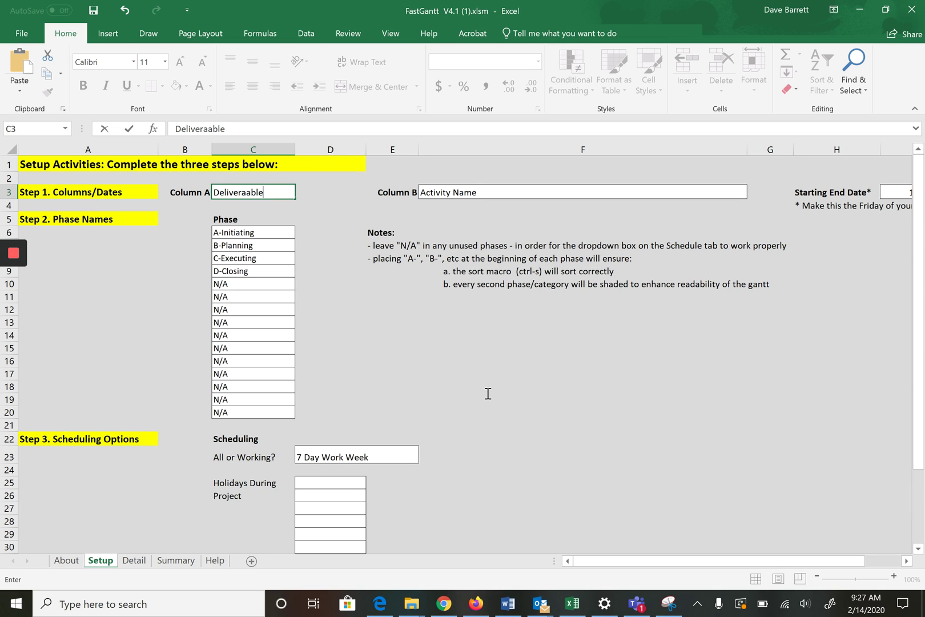
pyautogui.press('Return')
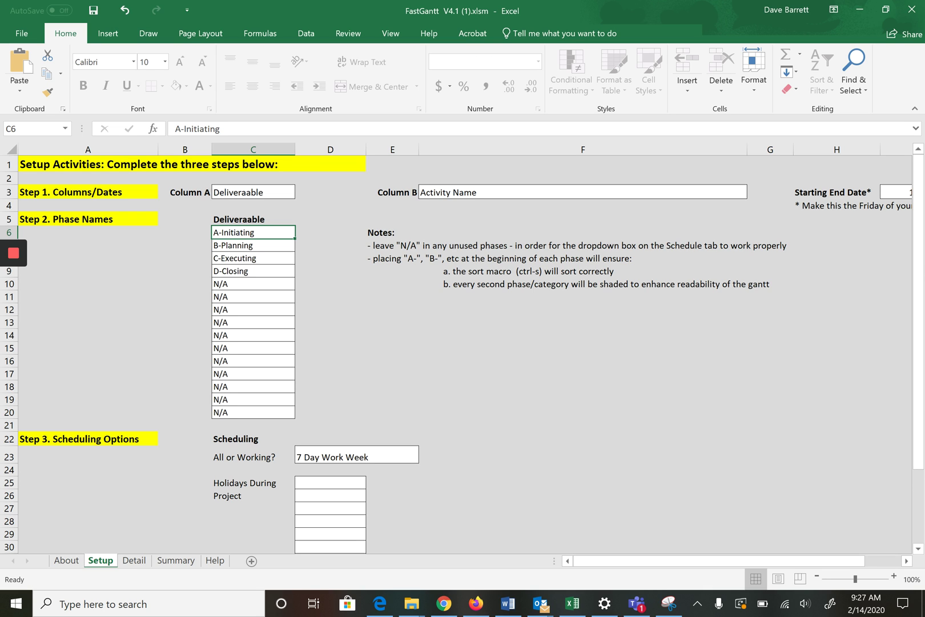
pyautogui.hotkey('alt', 'Tab')
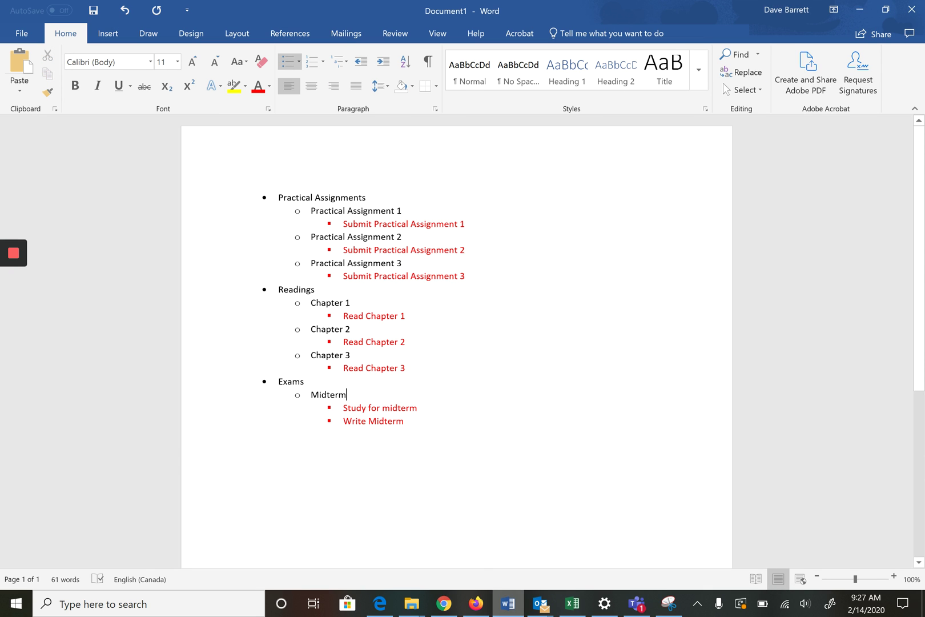
pyautogui.hotkey('alt', 'Tab')
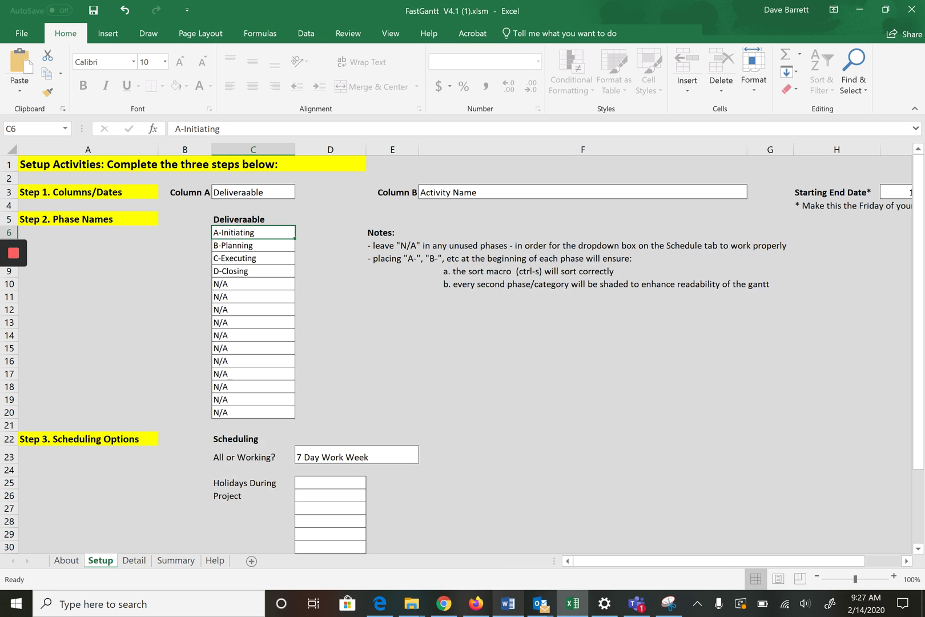
# - Rename the first two phases to A-Practical Assignments and B-Readings
pyautogui.press('F2')
pyautogui.press('BackSpace')
pyautogui.press('BackSpace')
pyautogui.press('BackSpace')
pyautogui.press('BackSpace')
pyautogui.press('BackSpace')
pyautogui.press('BackSpace')
pyautogui.press('BackSpace')
pyautogui.press('BackSpace')
pyautogui.press('BackSpace')
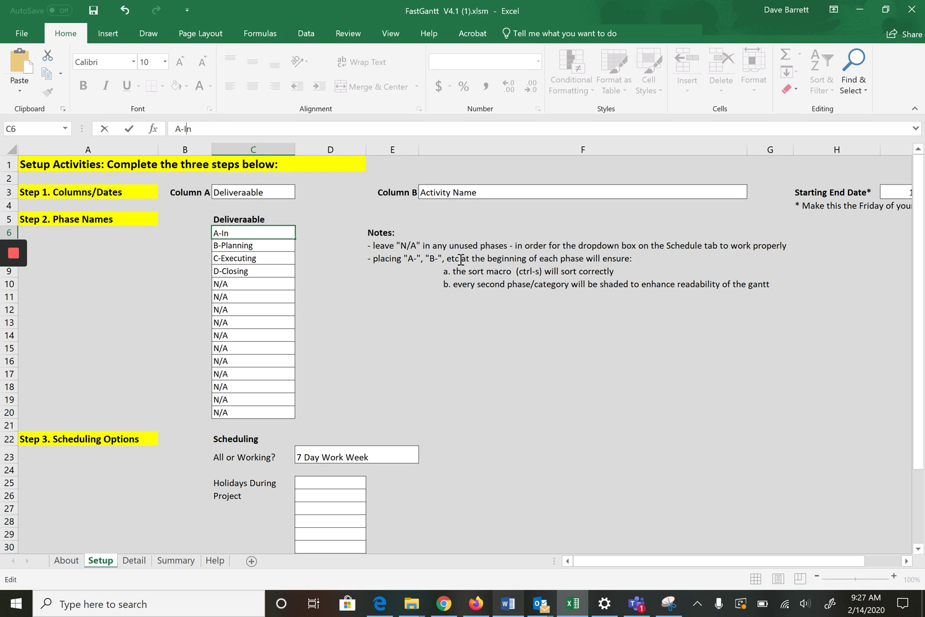
pyautogui.press('BackSpace')
pyautogui.write('Practical Assignments')
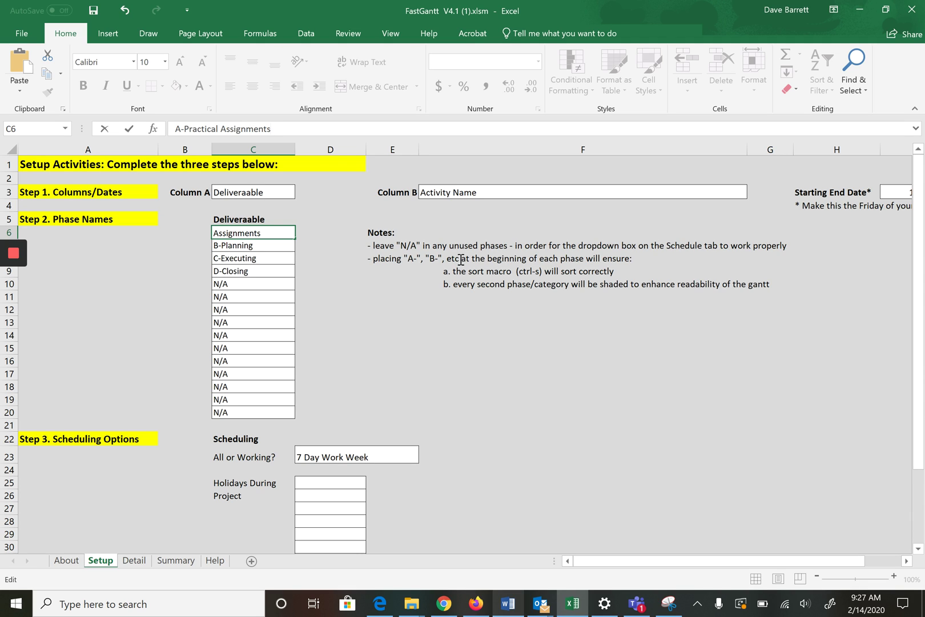
pyautogui.press('Return')
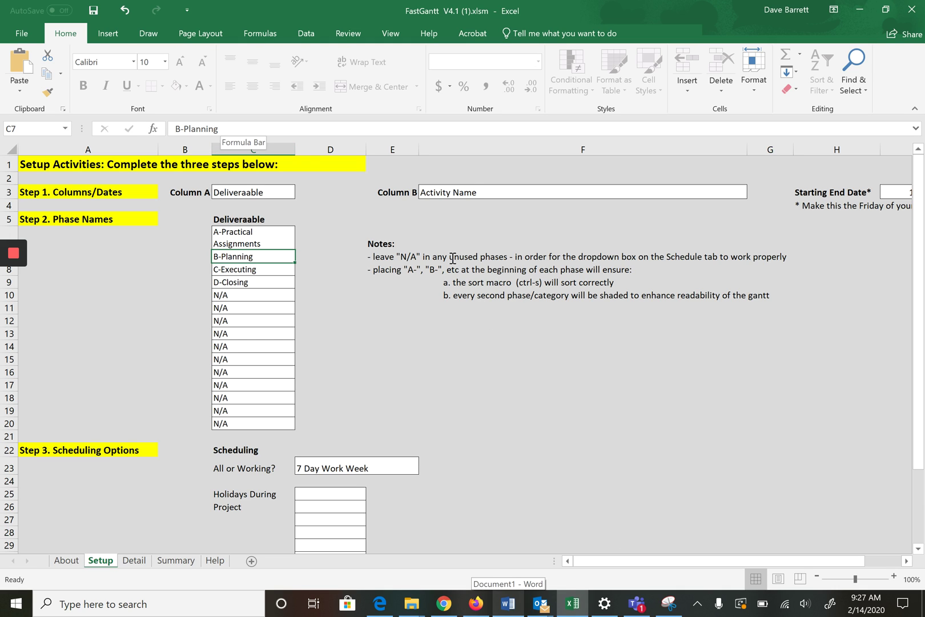
pyautogui.press('F2')
pyautogui.press('BackSpace')
pyautogui.press('BackSpace')
pyautogui.press('BackSpace')
pyautogui.press('BackSpace')
pyautogui.press('BackSpace')
pyautogui.press('BackSpace')
pyautogui.press('BackSpace')
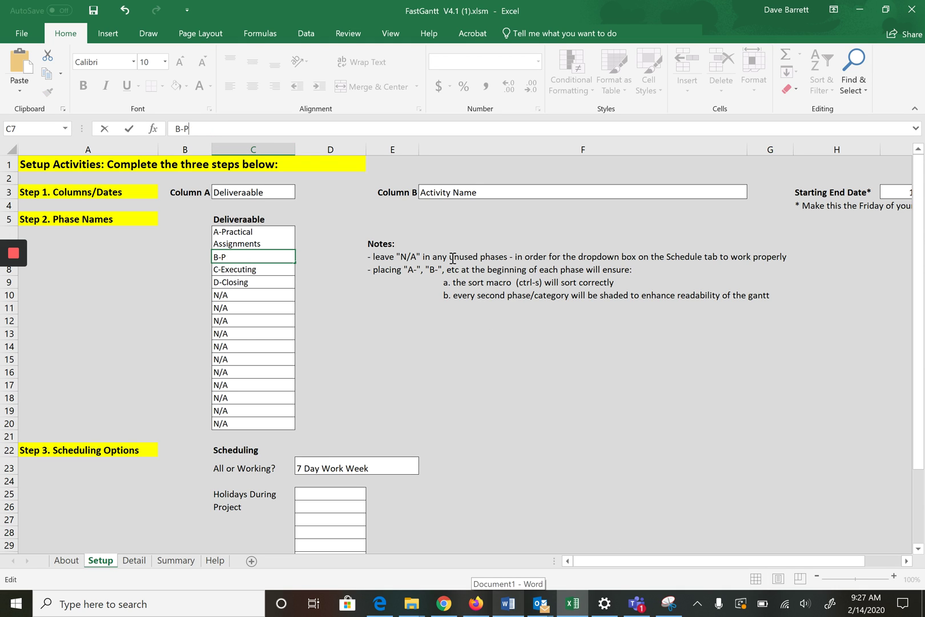
pyautogui.press('BackSpace')
pyautogui.write('Readings')
pyautogui.press('Return')
# - Rename the last two phases to C-Exams and D-N/A
pyautogui.press('F2')
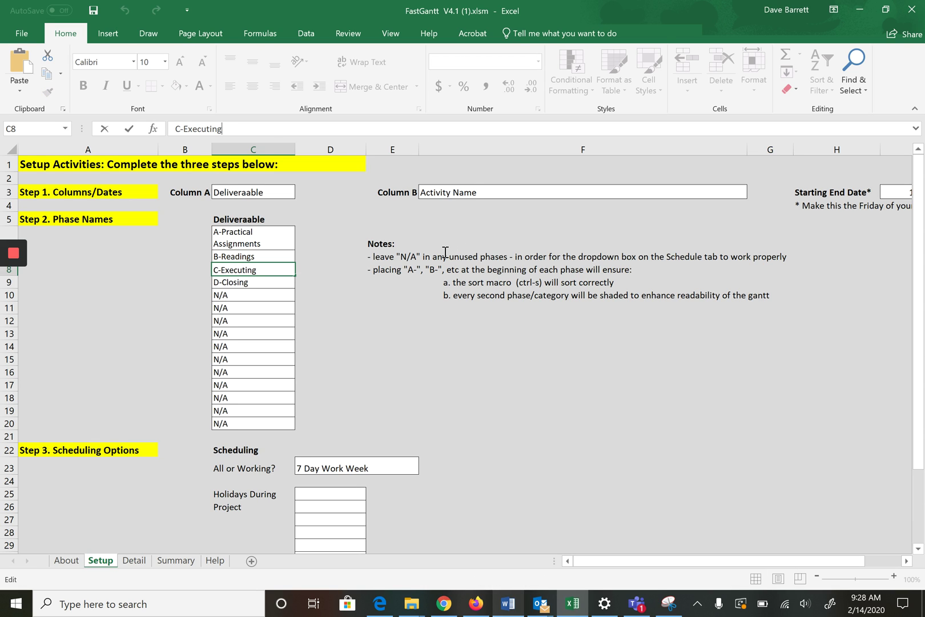
pyautogui.press('BackSpace')
pyautogui.press('BackSpace')
pyautogui.press('BackSpace')
pyautogui.press('BackSpace')
pyautogui.press('BackSpace')
pyautogui.press('BackSpace')
pyautogui.press('BackSpace')
pyautogui.press('BackSpace')
pyautogui.press('BackSpace')
pyautogui.write('Exams')
pyautogui.press('Return')
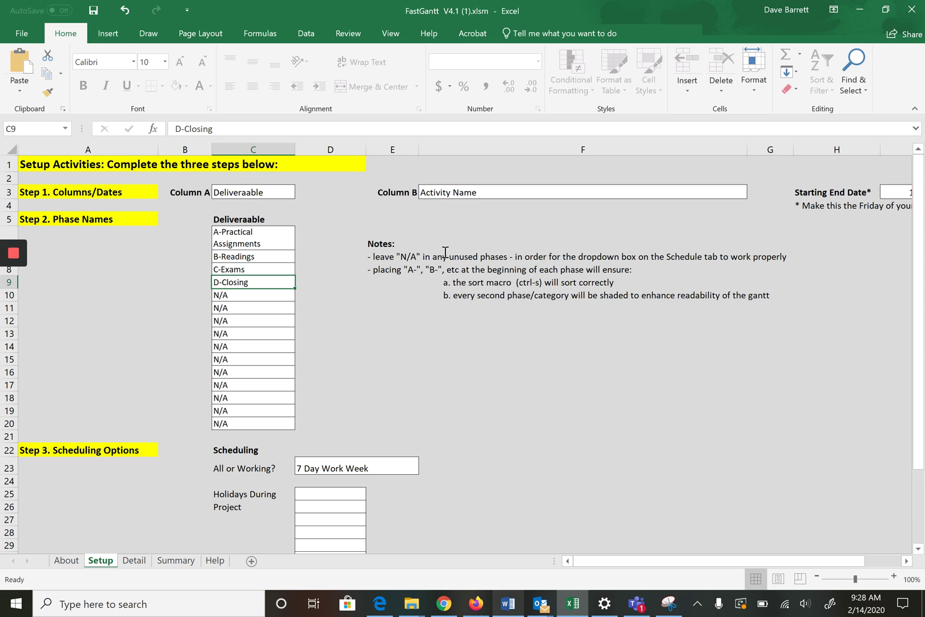
pyautogui.press('F2')
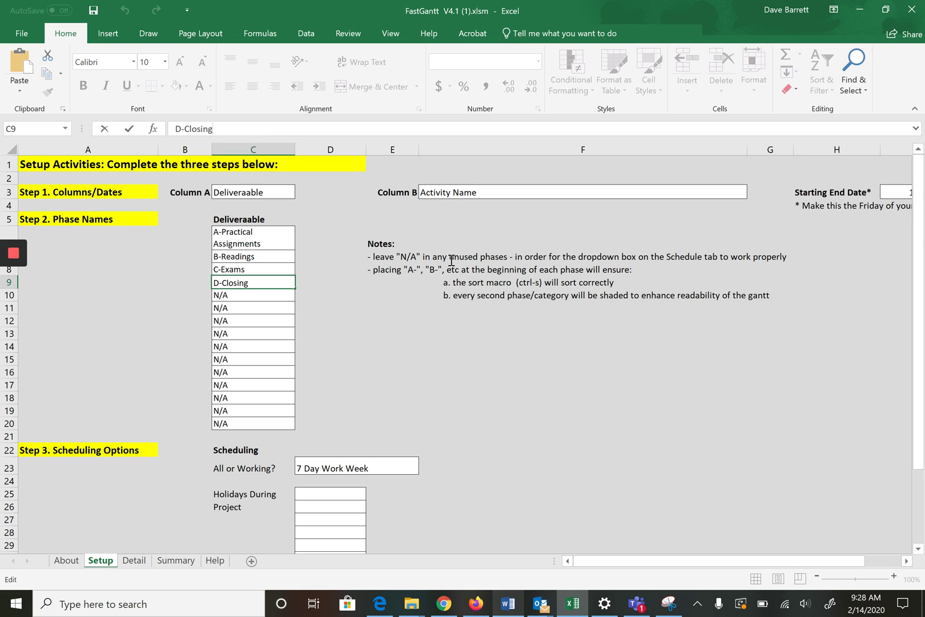
pyautogui.press('BackSpace')
pyautogui.press('BackSpace')
pyautogui.press('BackSpace')
pyautogui.press('BackSpace')
pyautogui.press('BackSpace')
pyautogui.press('BackSpace')
pyautogui.press('BackSpace')
pyautogui.write('N/A')
pyautogui.hotkey('ctrl', 'Return')
pyautogui.press('Down')
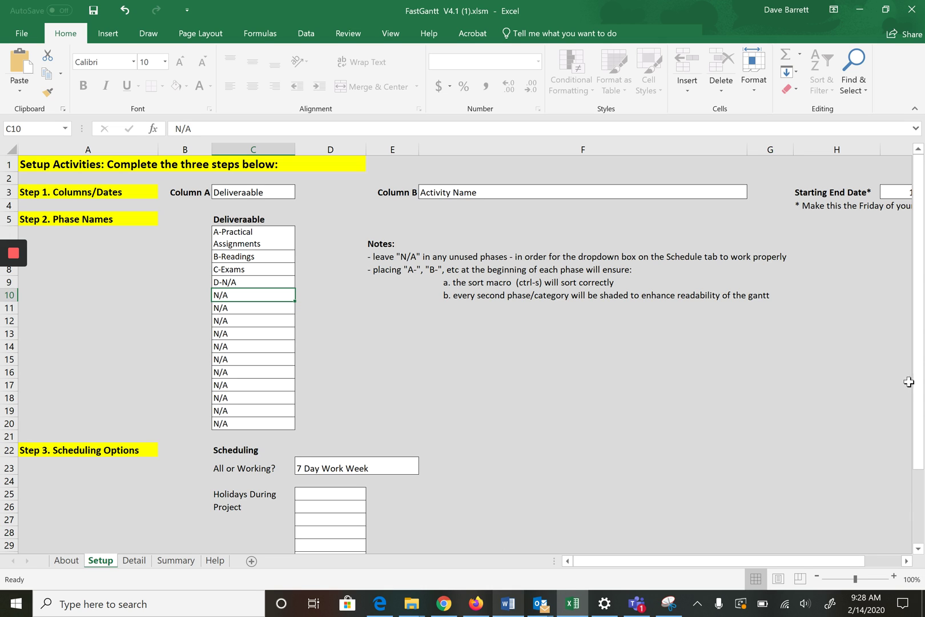
# - Begin editing the Column B name, then cancel to keep it as Activity Name
pyautogui.hotkey('shift', 'Tab')
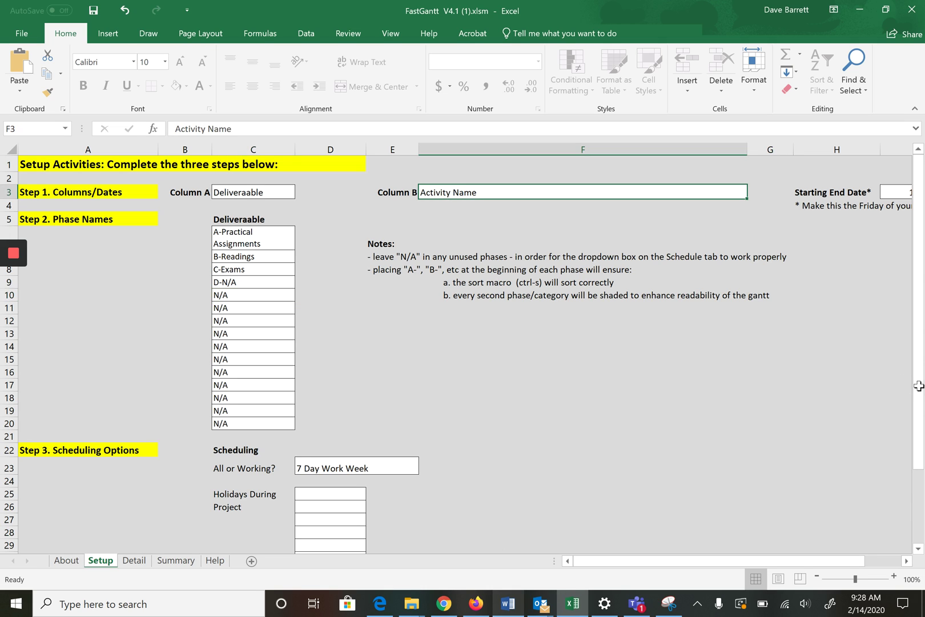
pyautogui.hscroll(3, 464, 348)
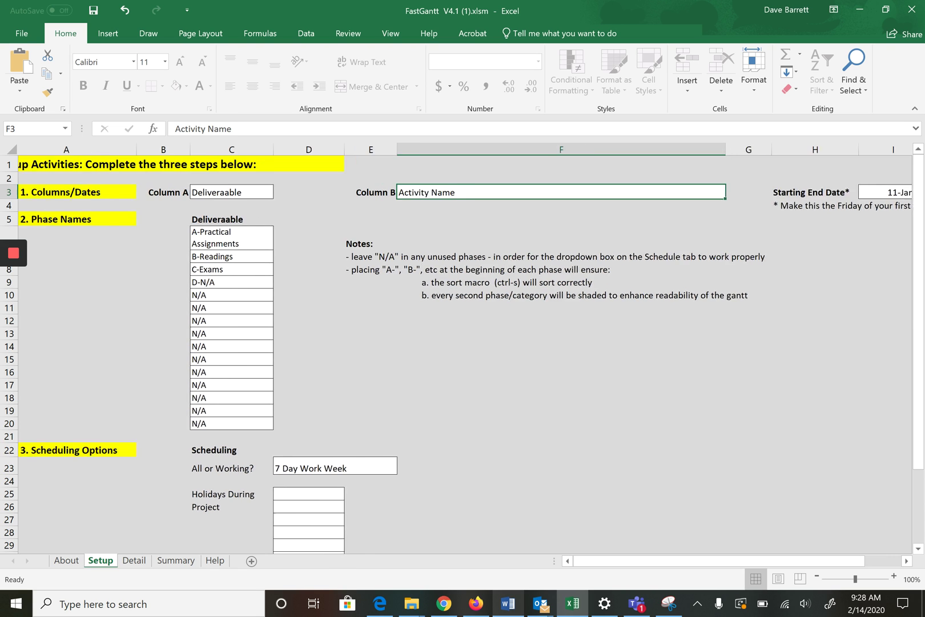
pyautogui.hscroll(-3, 464, 349)
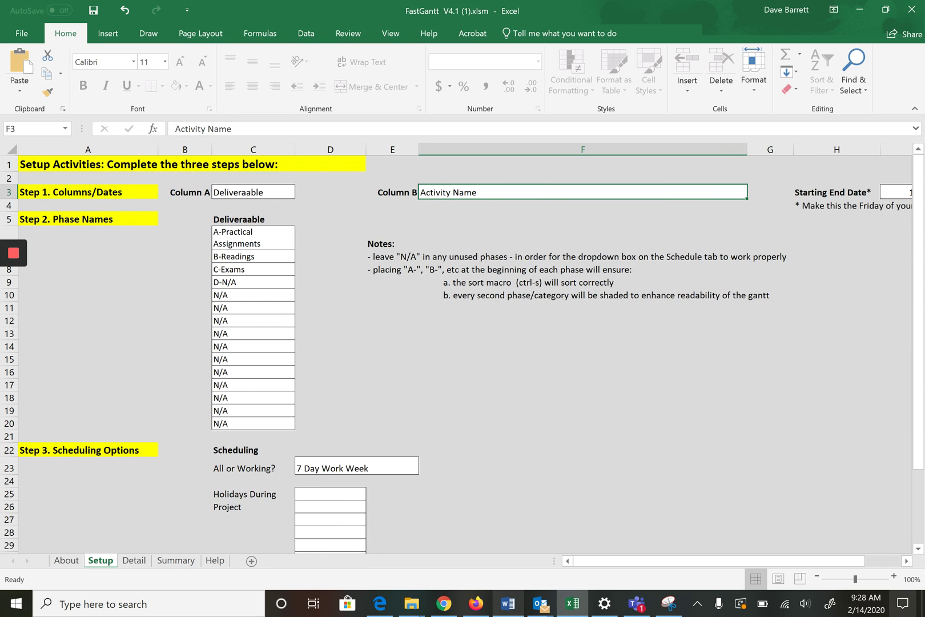
pyautogui.hscroll(1, 464, 349)
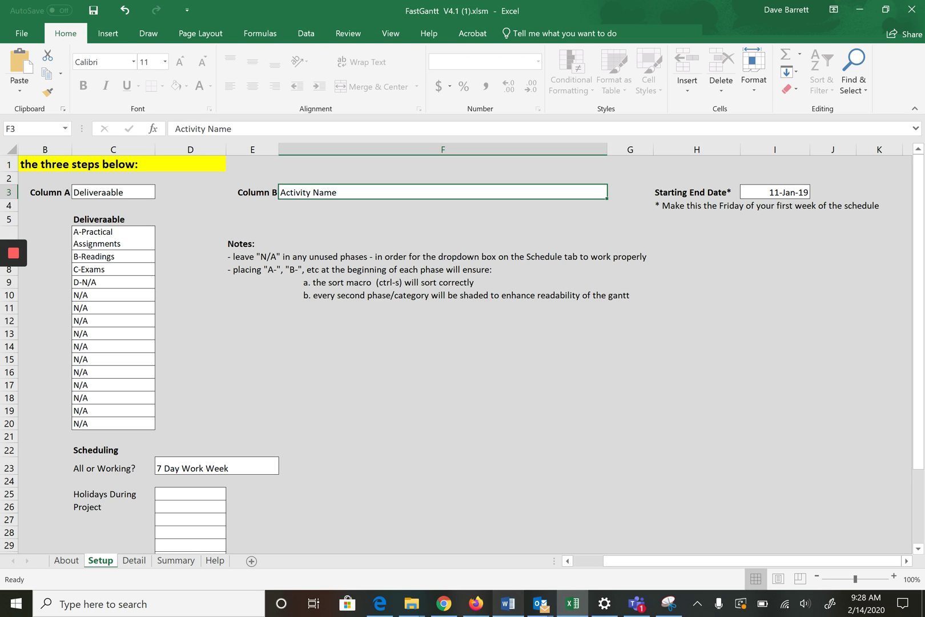
pyautogui.write('Ja')
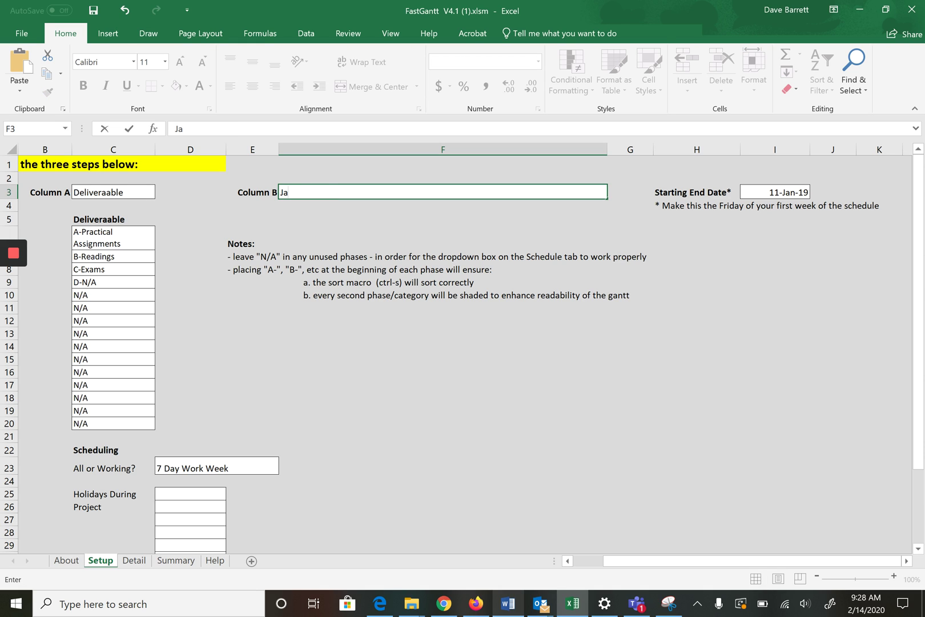
pyautogui.press('Escape')
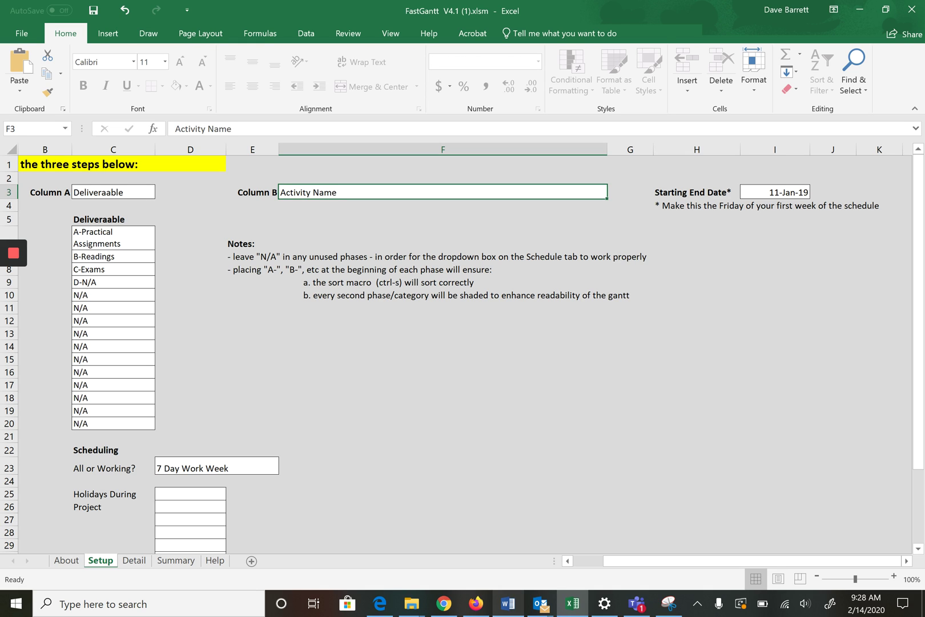
# - Enter Jan 17 as the Starting End Date so it reads 17-Jan-20
pyautogui.click(775, 192)
pyautogui.write('J')
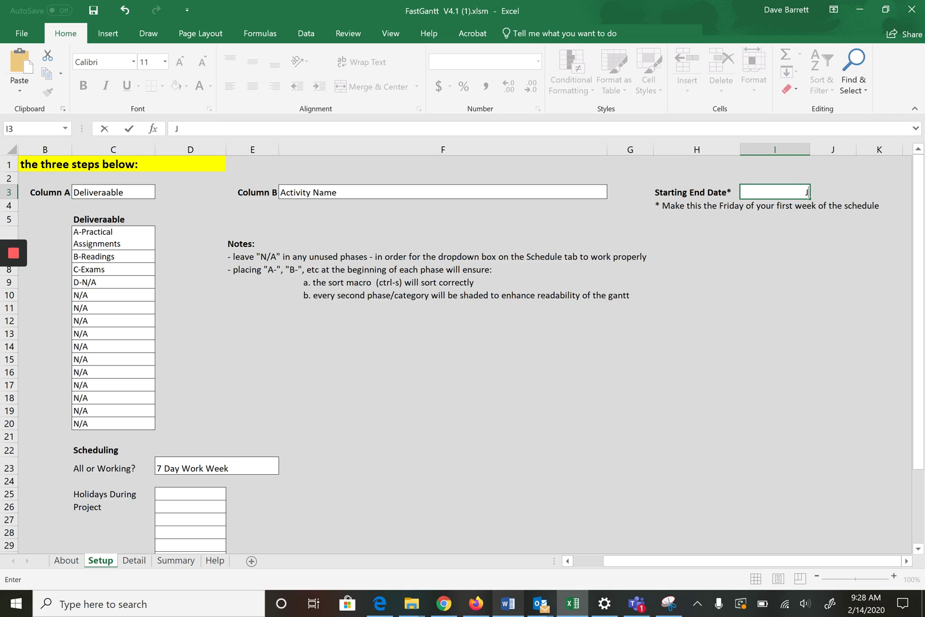
pyautogui.write('an 17')
pyautogui.click(113, 192)
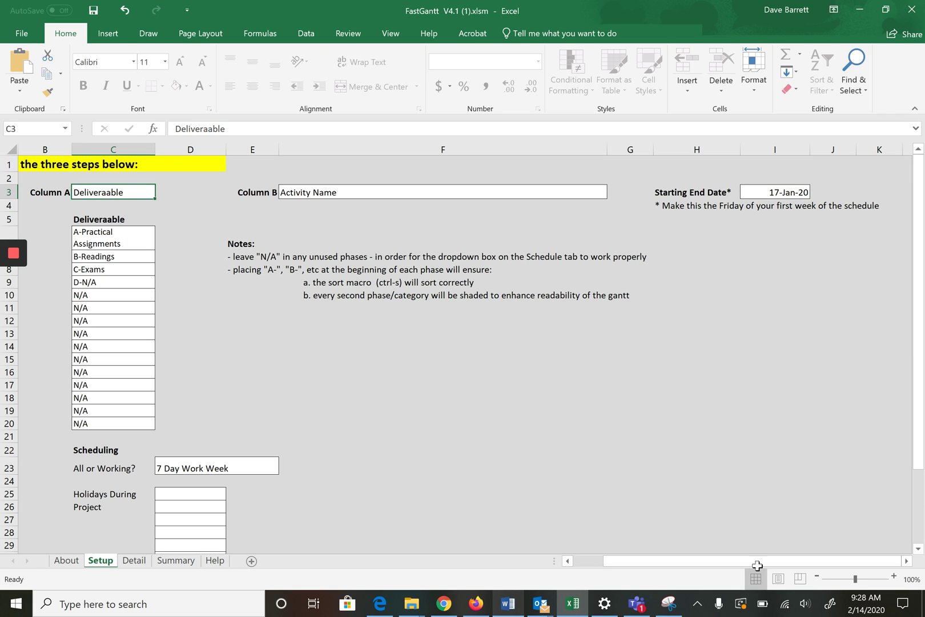
pyautogui.scroll(-2, 457, 354)
pyautogui.scroll(-1, 457, 354)
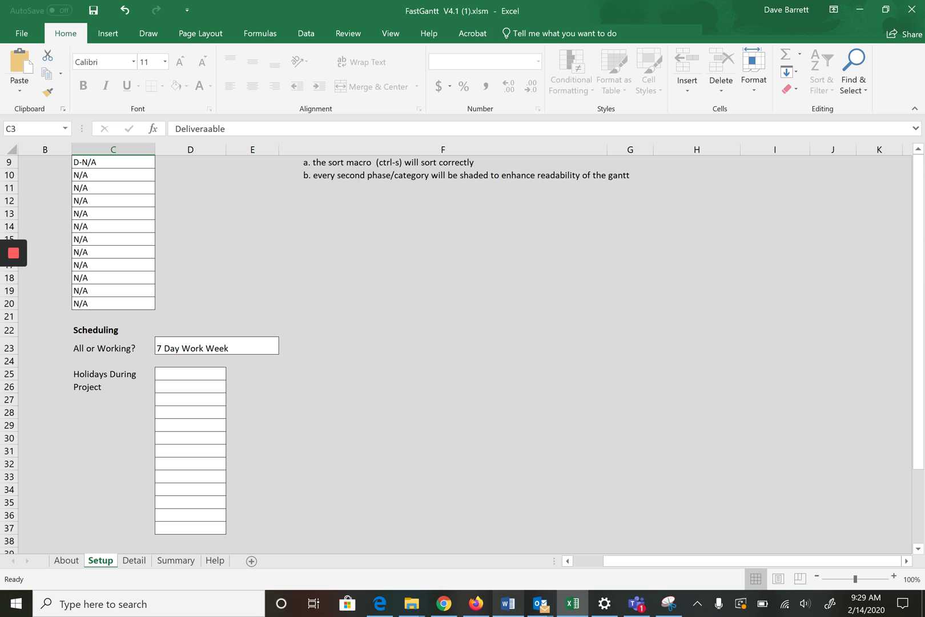
pyautogui.scroll(2, 326, 354)
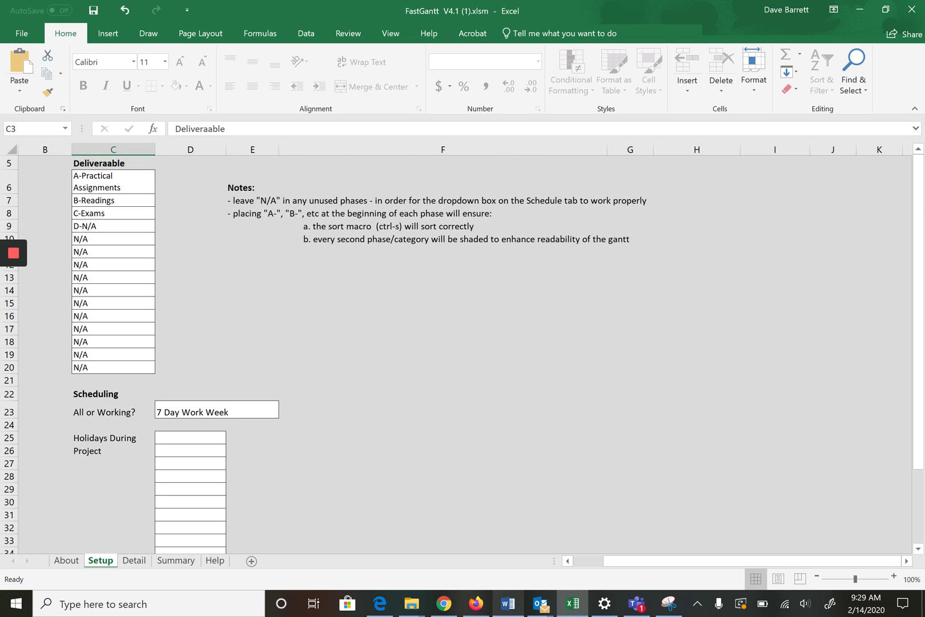
pyautogui.scroll(2, 455, 354)
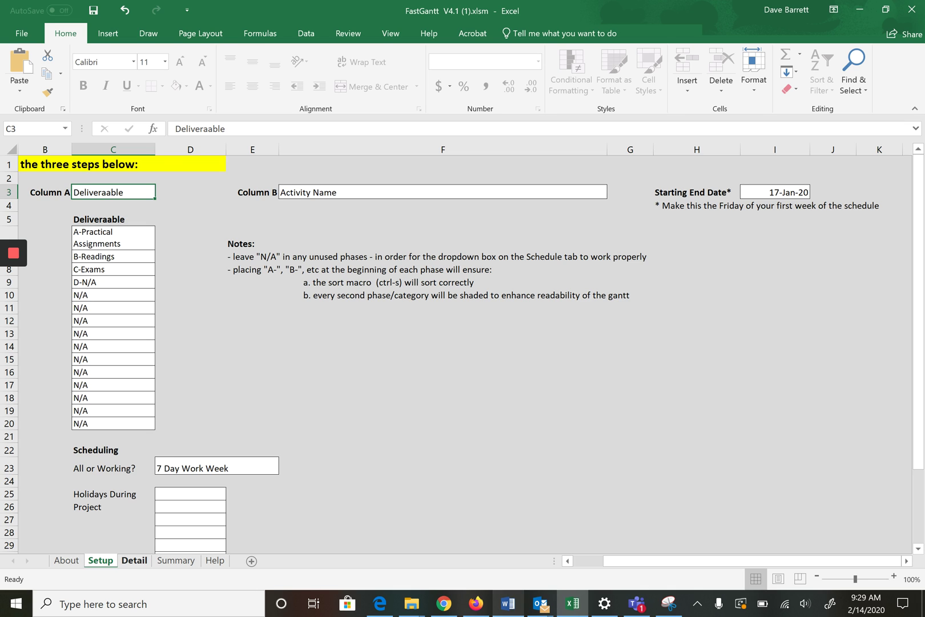
# - On the Detail sheet, name the project 'My 8300 Adventure', then check the Word assignment outline
pyautogui.click(134, 560)
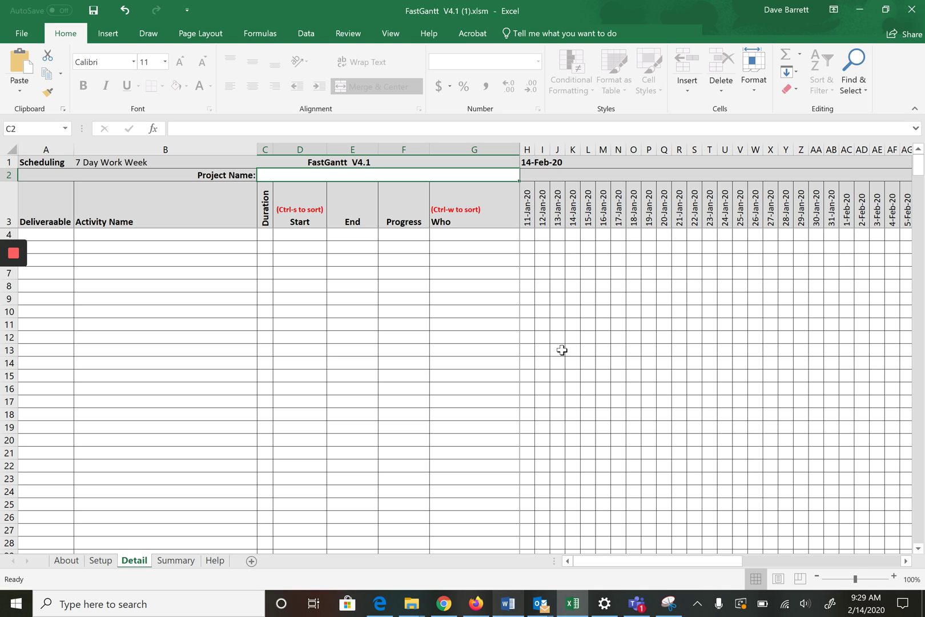
pyautogui.write('My 8300')
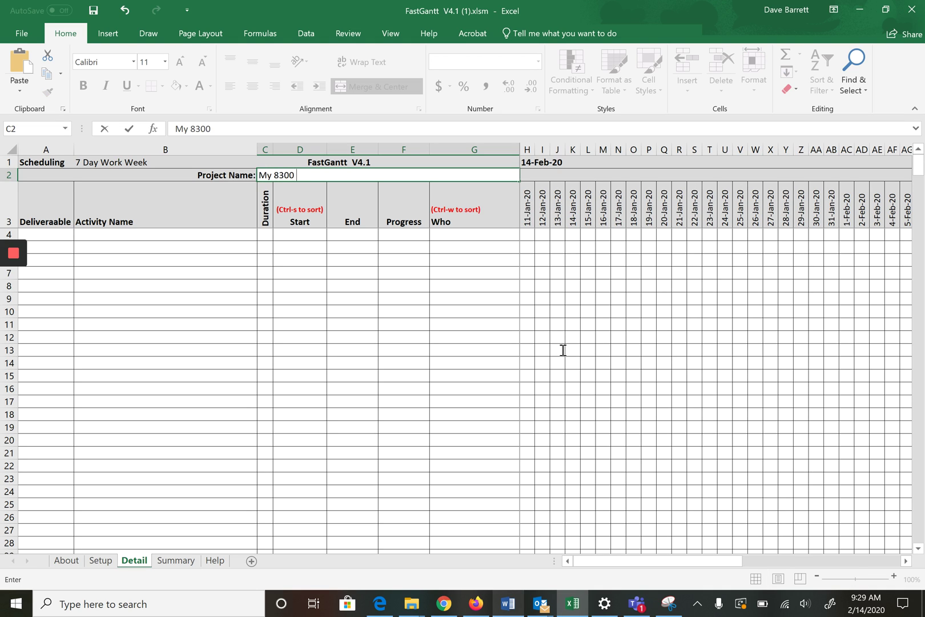
pyautogui.write(' Adventure')
pyautogui.press('Return')
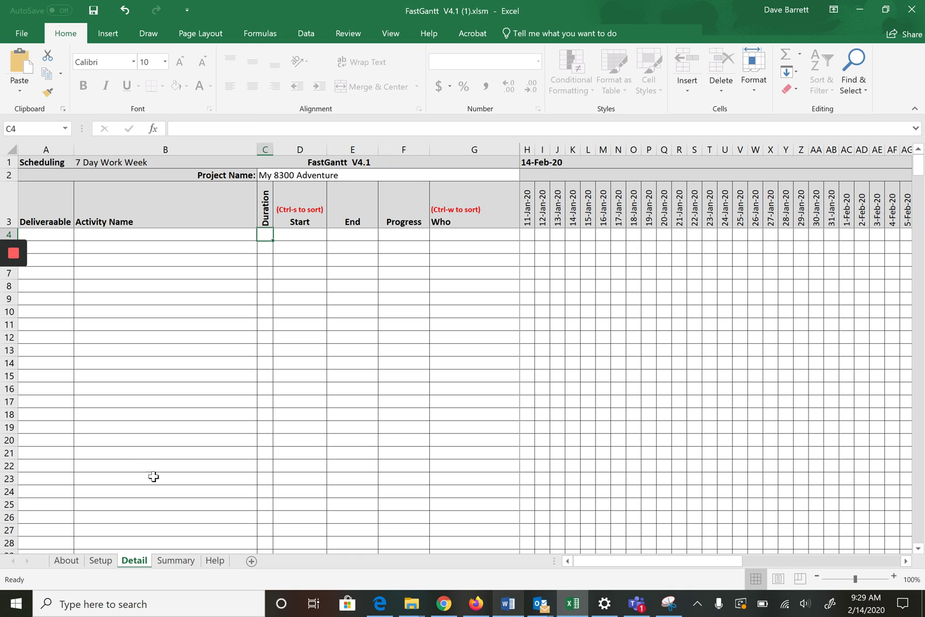
pyautogui.press('Home')
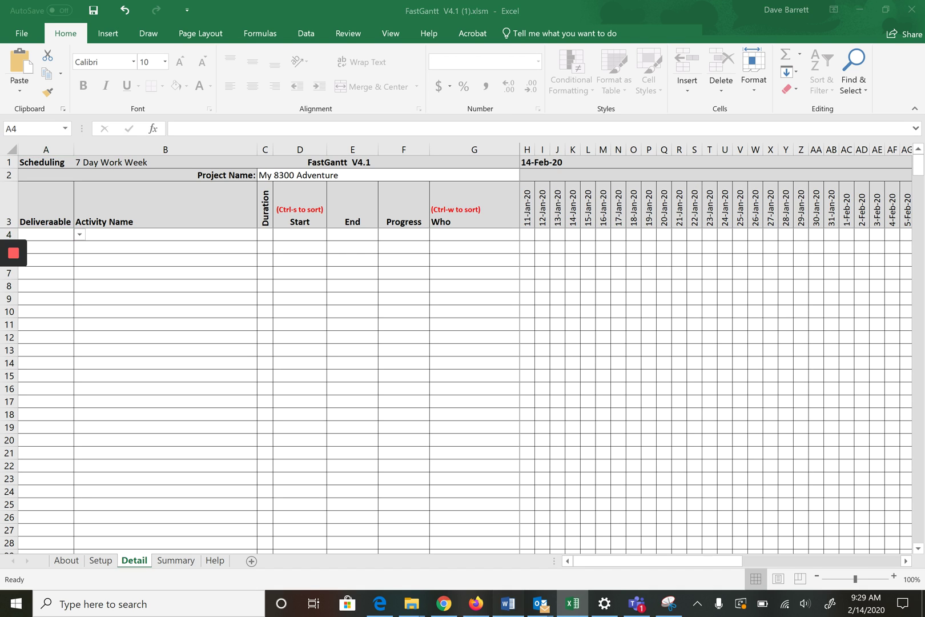
pyautogui.hotkey('alt', 'Tab')
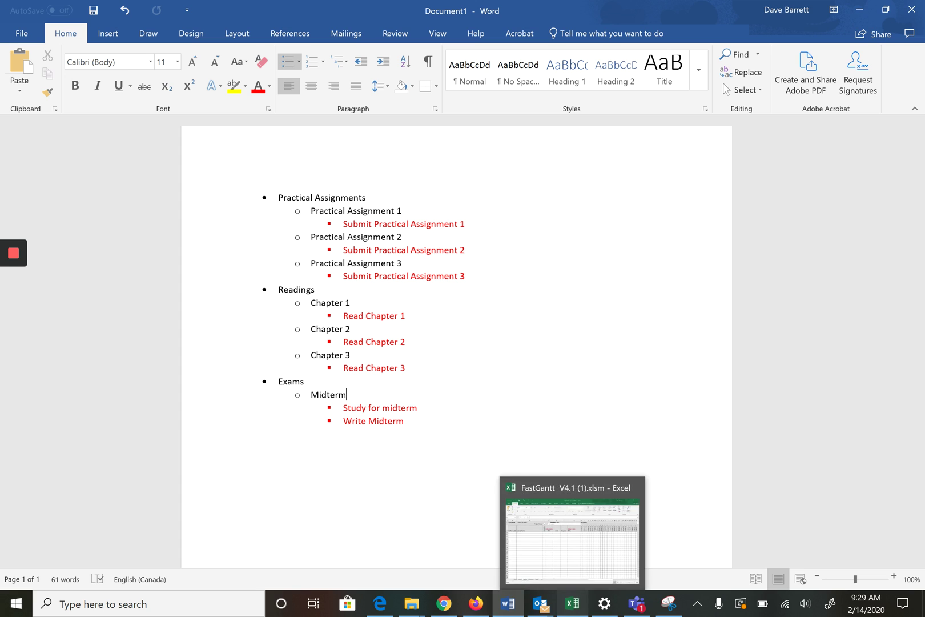
# - In row 4, add A-Practical Assignments activity 'Submit Assignment 1' with a duration of 2
pyautogui.click(572, 603)
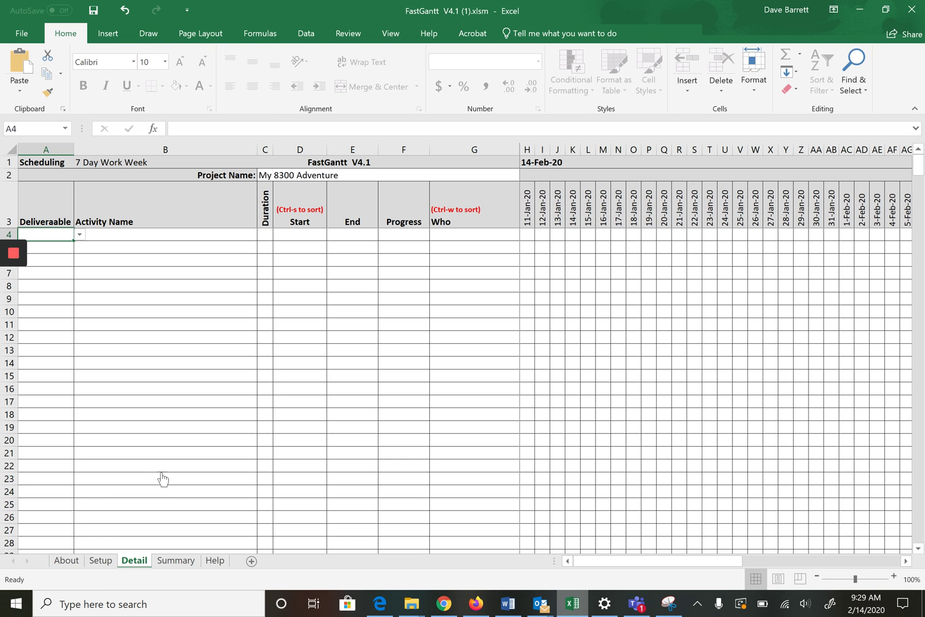
pyautogui.hotkey('alt', 'Down')
pyautogui.press('Down')
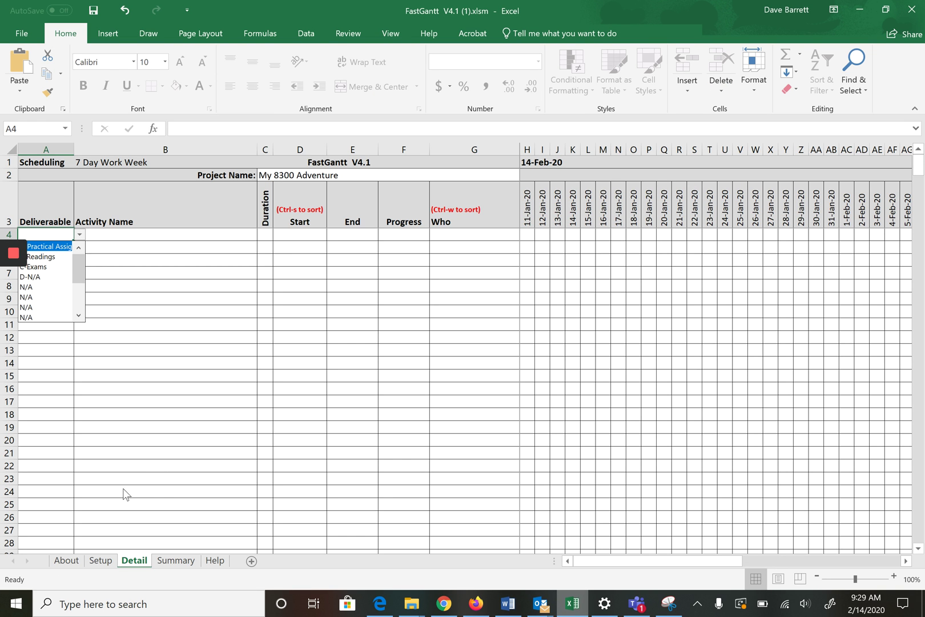
pyautogui.press('Return')
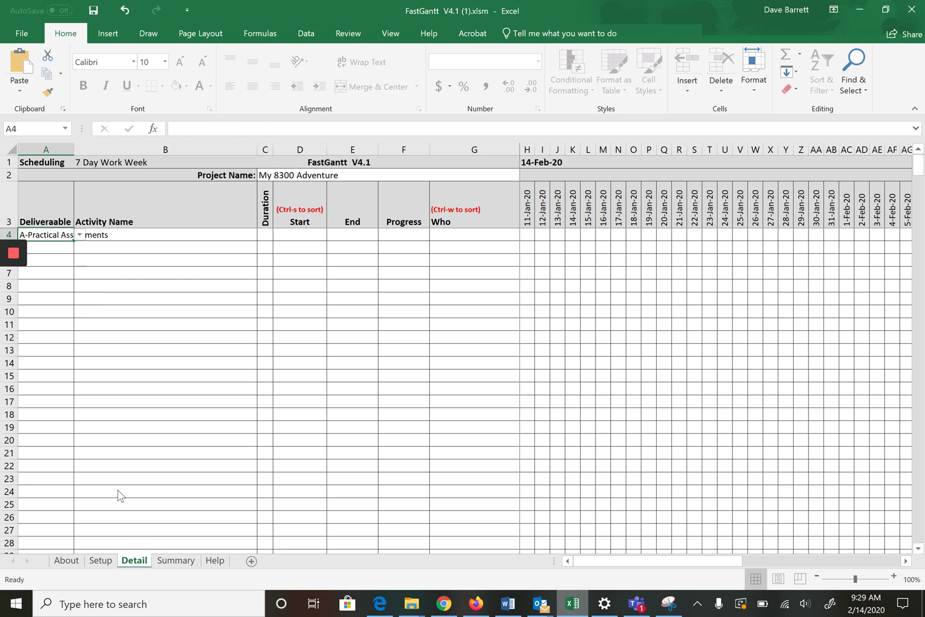
pyautogui.press('Tab')
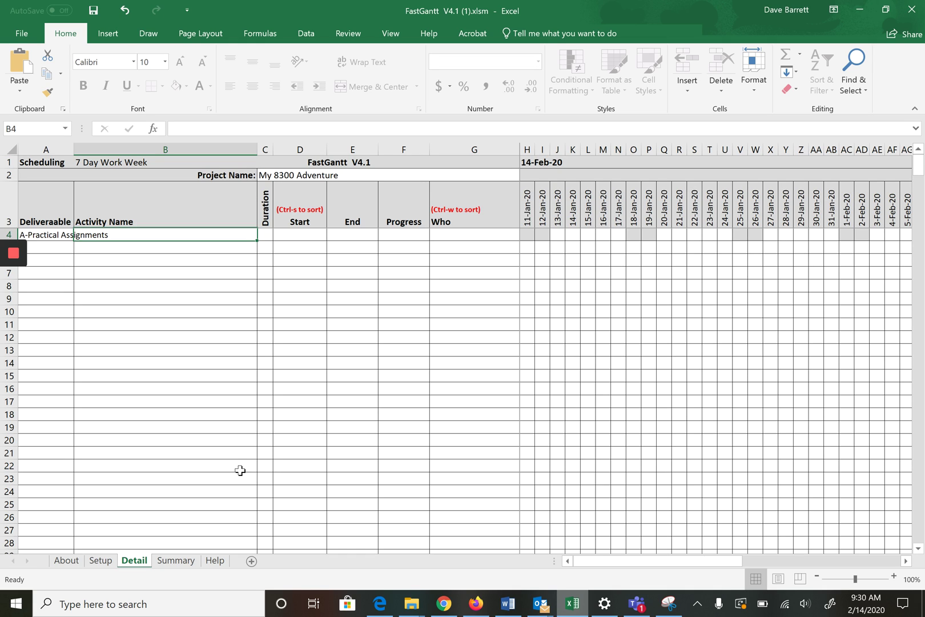
pyautogui.write('Submi')
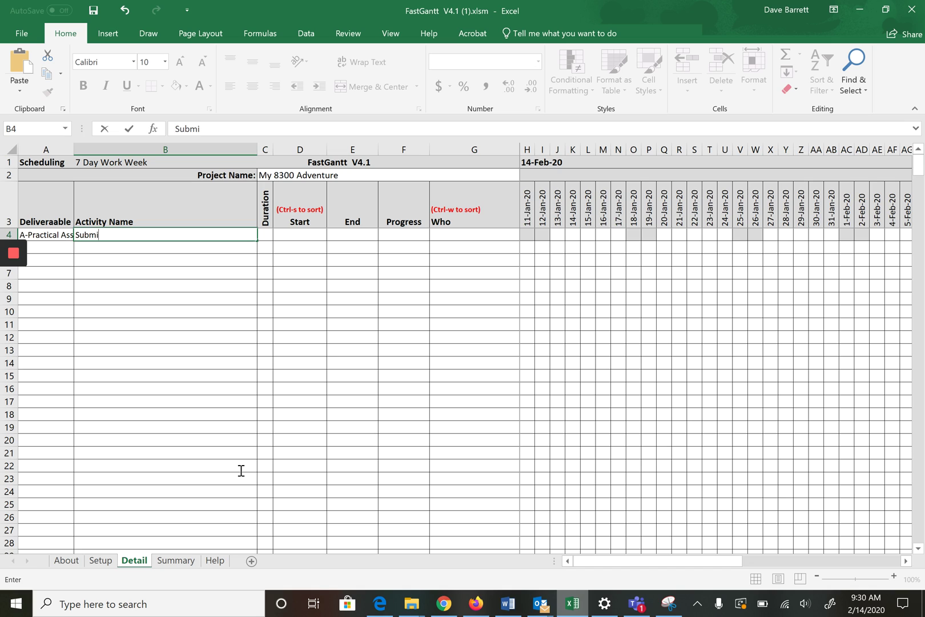
pyautogui.write('t Assignment 1')
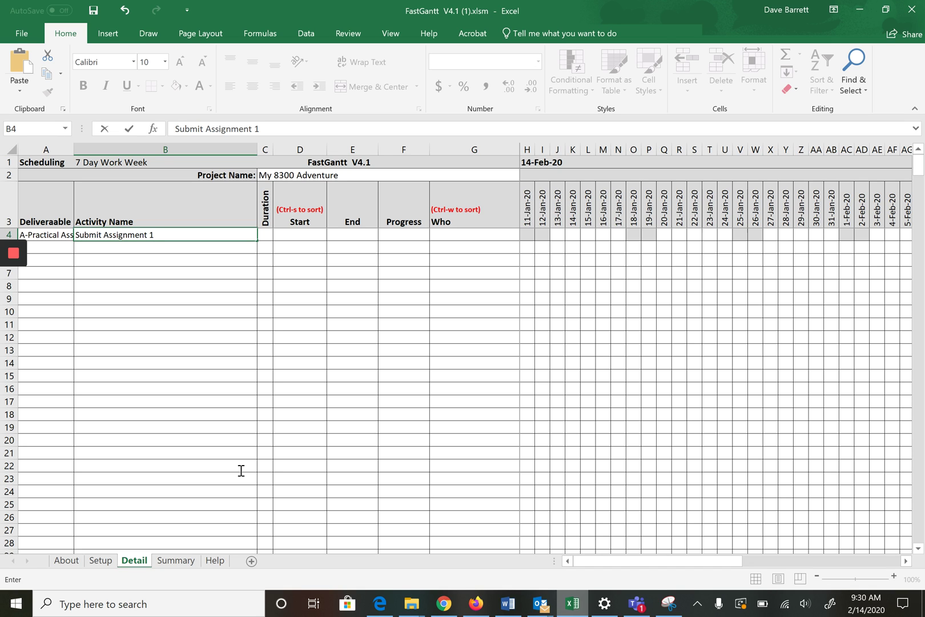
pyautogui.press('Tab')
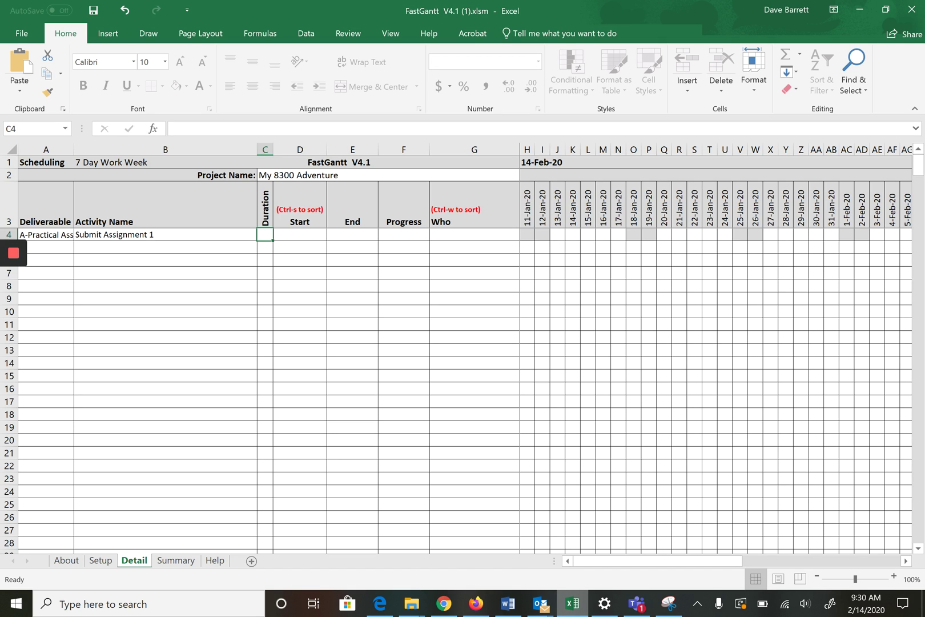
pyautogui.write('2')
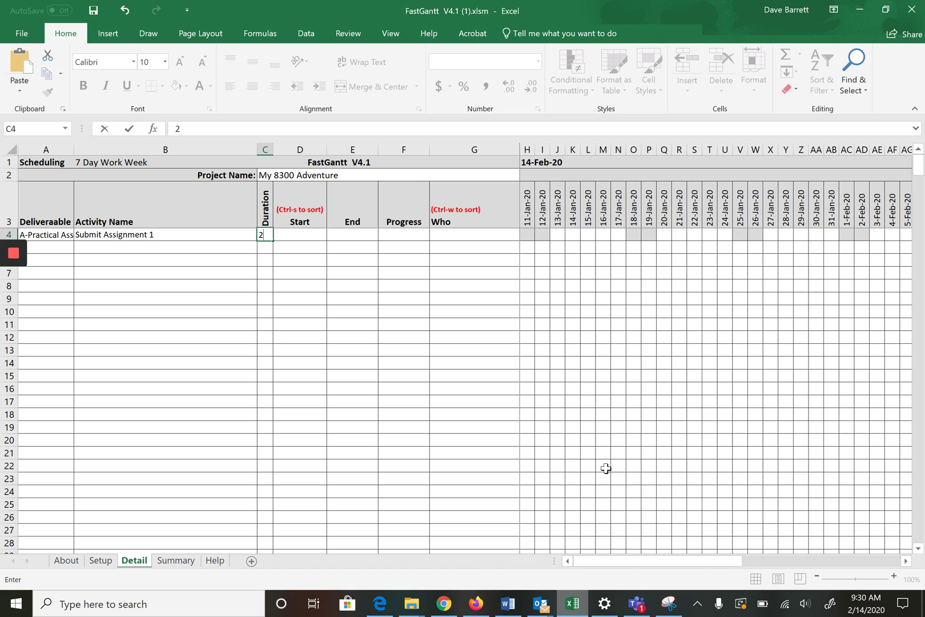
pyautogui.press('Tab')
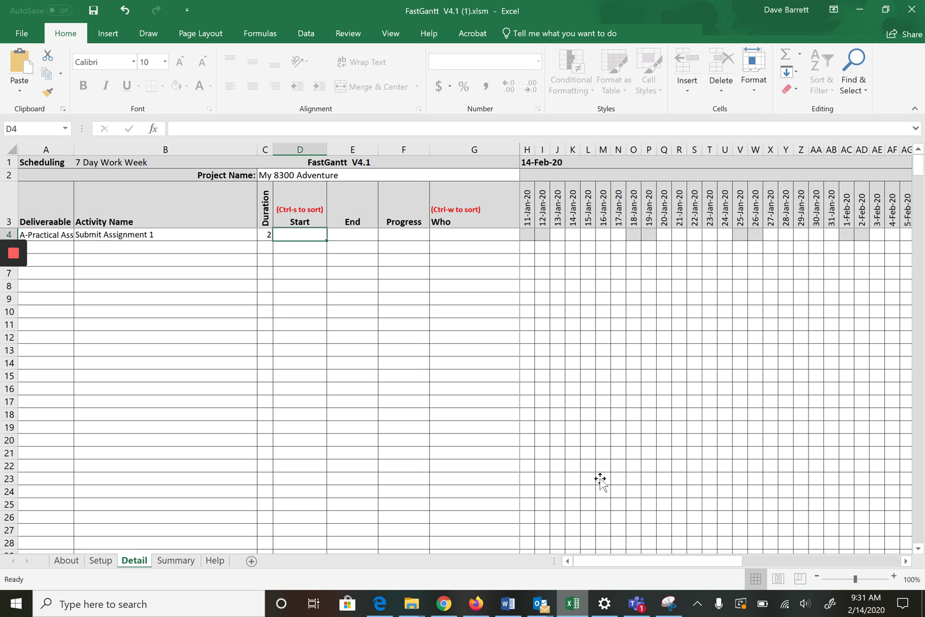
# - Give Submit Assignment 1 a 24-Jan-20 start, Not started progress, and the owner's initials
pyautogui.write('Jan 24')
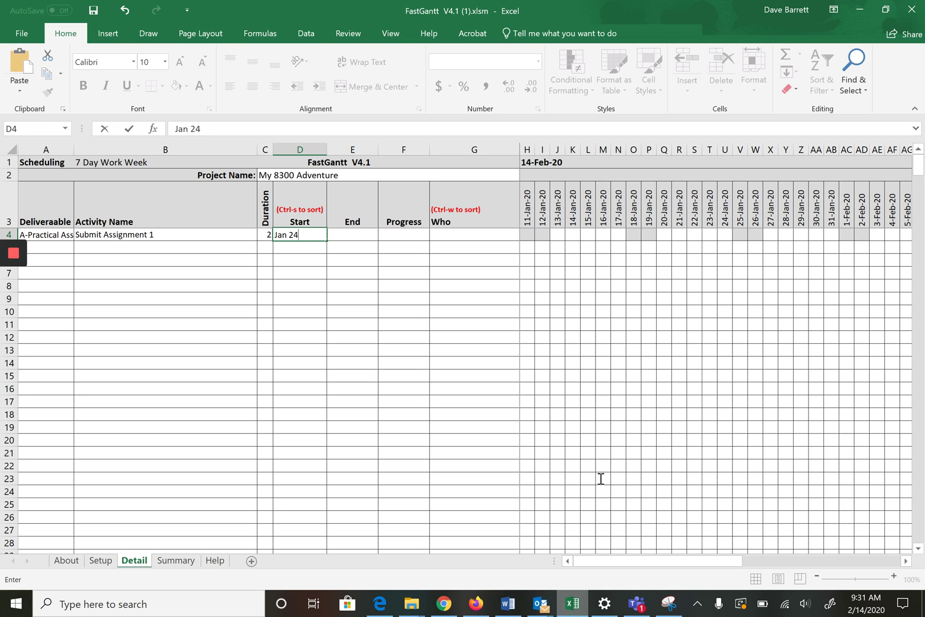
pyautogui.press('Tab')
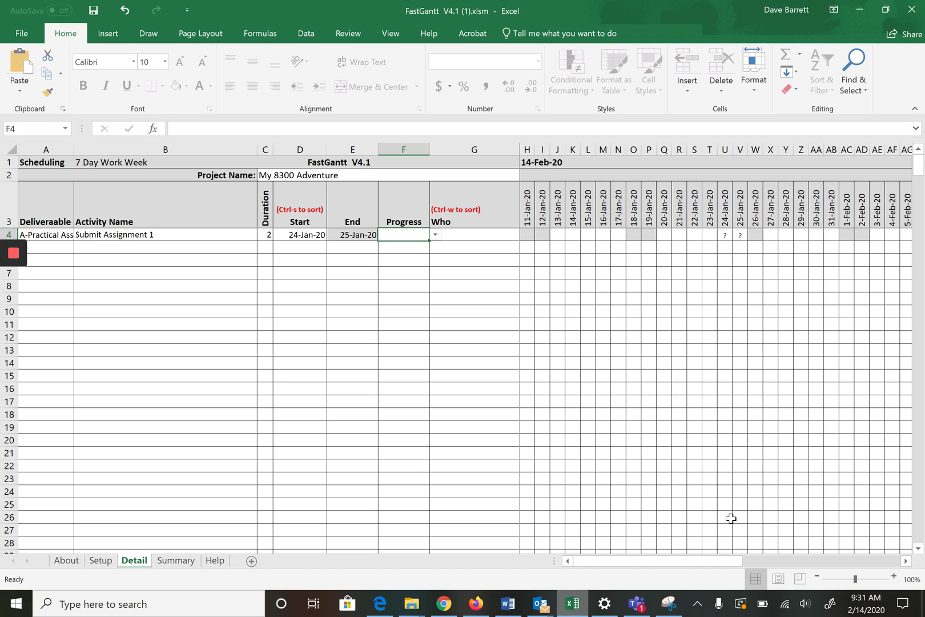
pyautogui.hotkey('alt', 'Down')
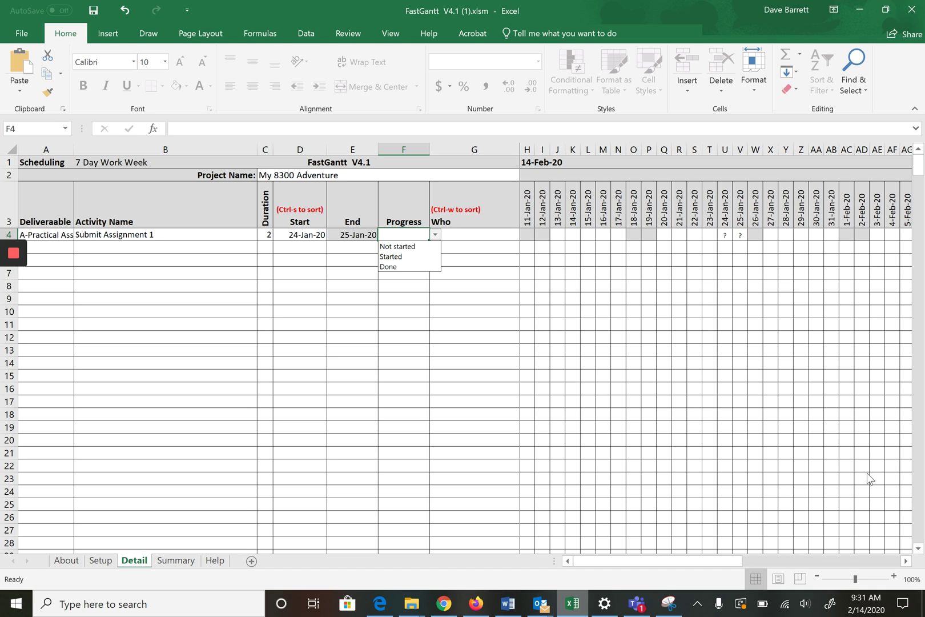
pyautogui.press('Down')
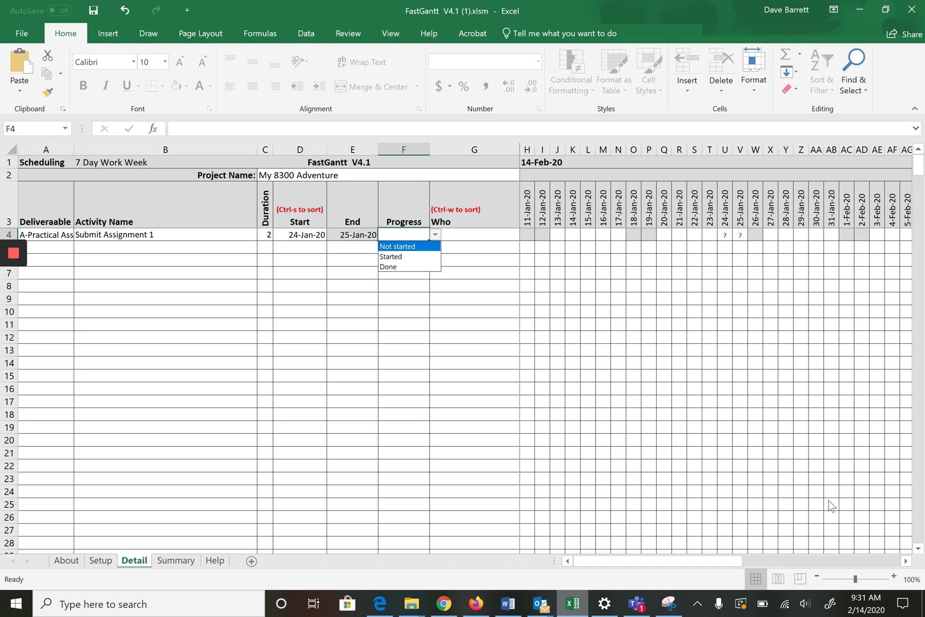
pyautogui.press('Return')
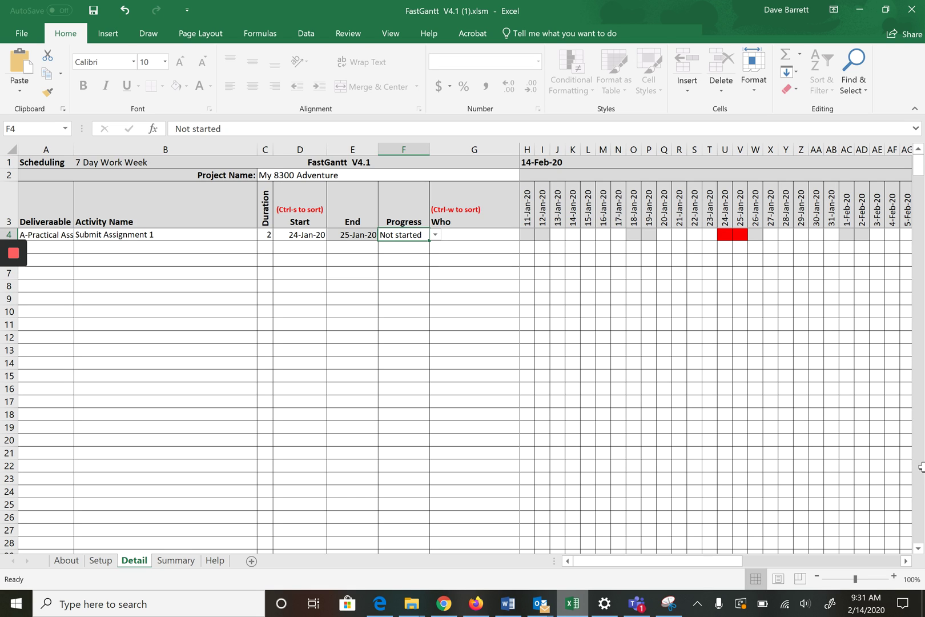
pyautogui.press('Tab')
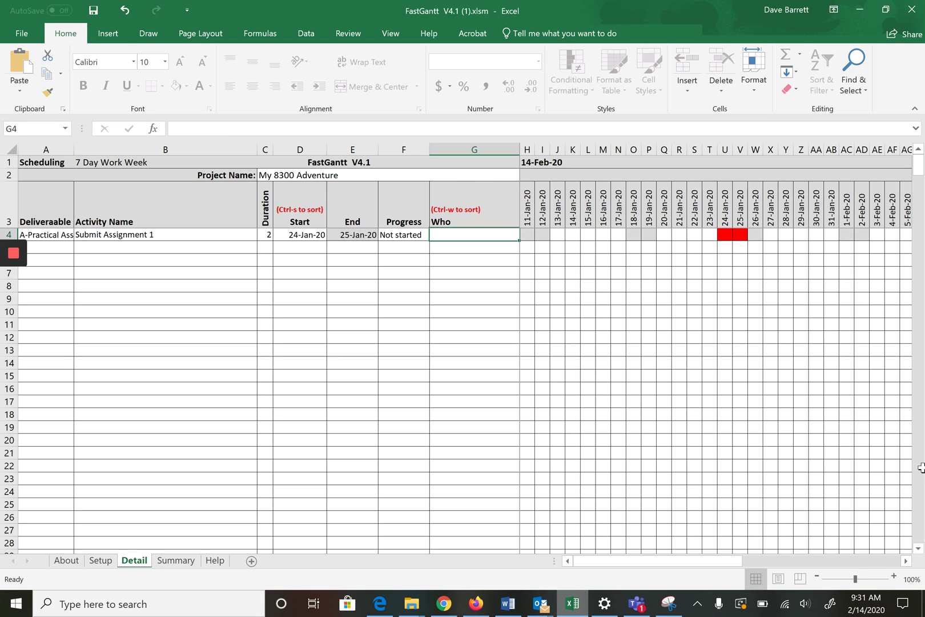
pyautogui.write('DB')
pyautogui.press('Return')
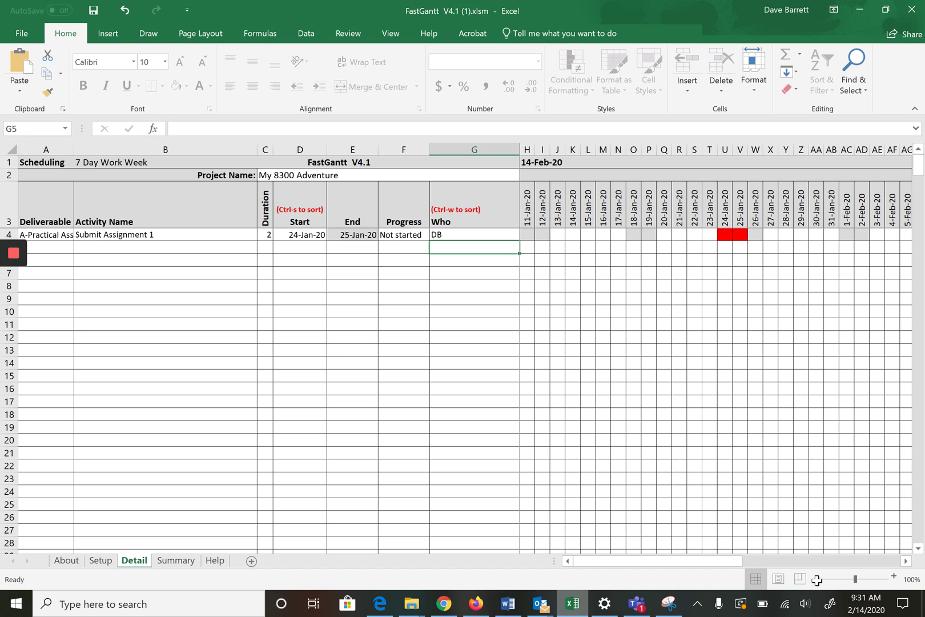
# - Change row 4's progress to Done so its bar turns blue
pyautogui.press('Up')
pyautogui.press('Left')
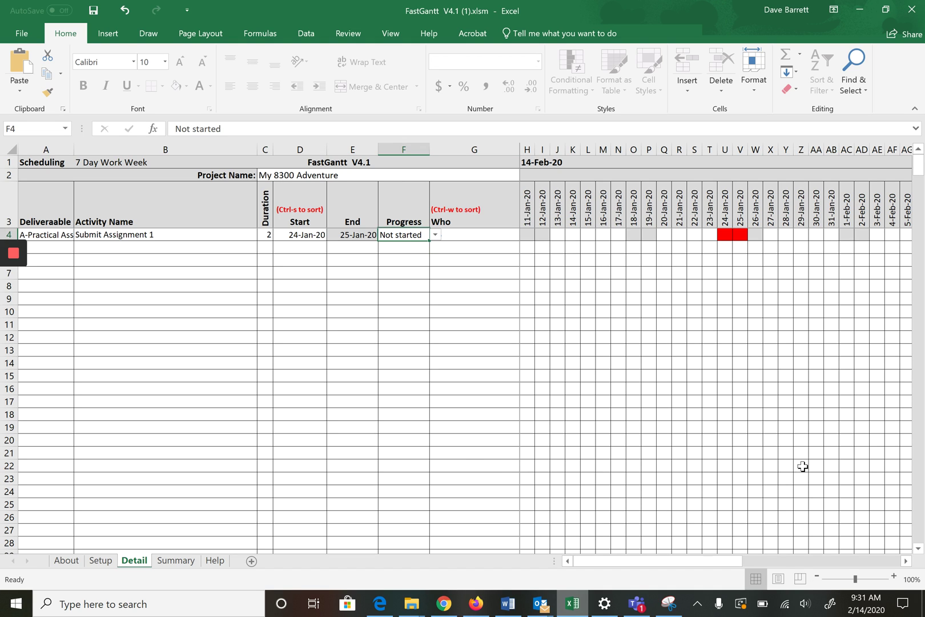
pyautogui.hotkey('alt', 'Down')
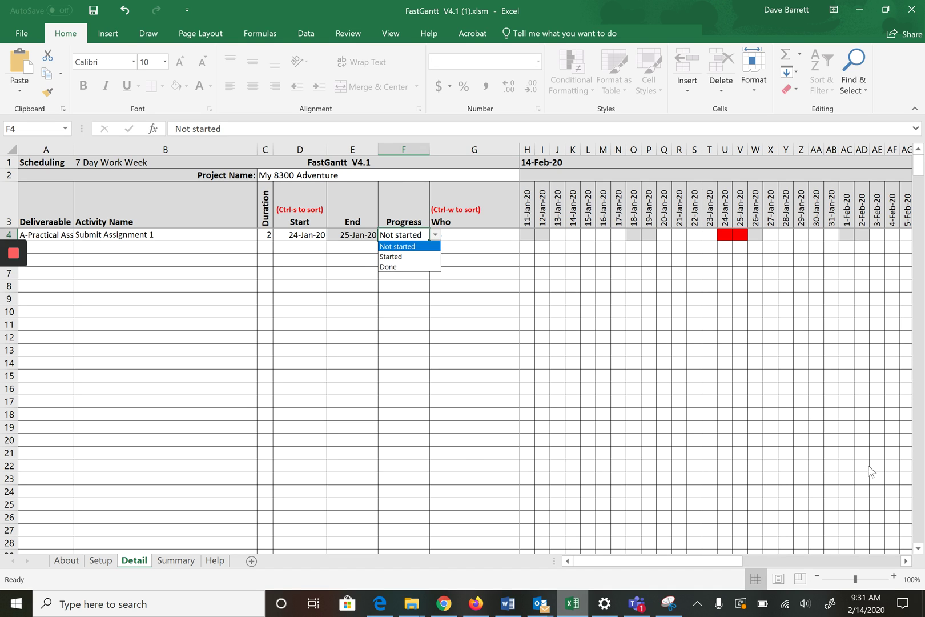
pyautogui.press('Down')
pyautogui.press('Down')
pyautogui.press('Return')
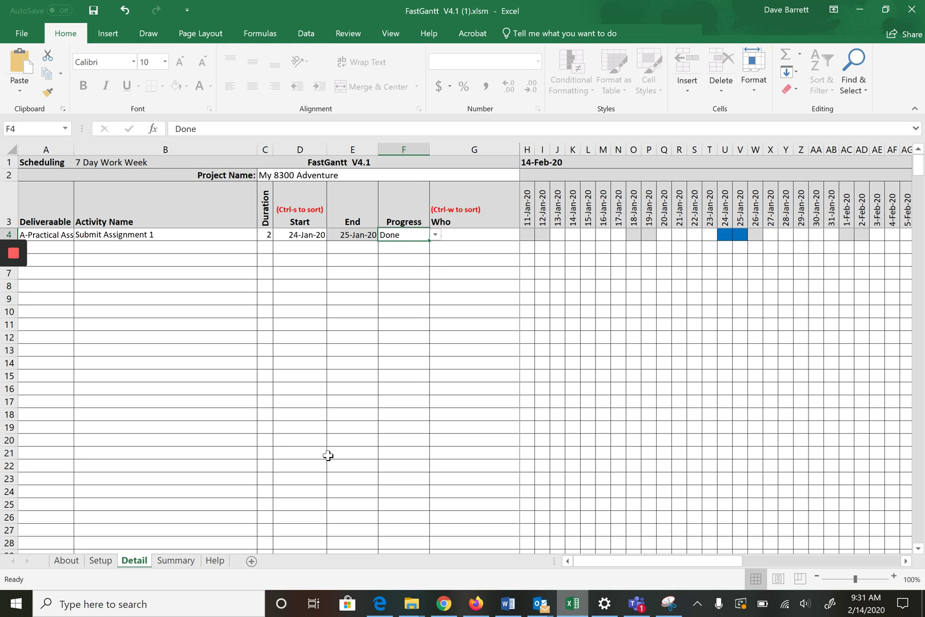
# - Start row 5 with deliverable A-Practical Assignments and activity Submit Assignment 1
pyautogui.press('Tab')
pyautogui.write('DB')
pyautogui.press('Return')
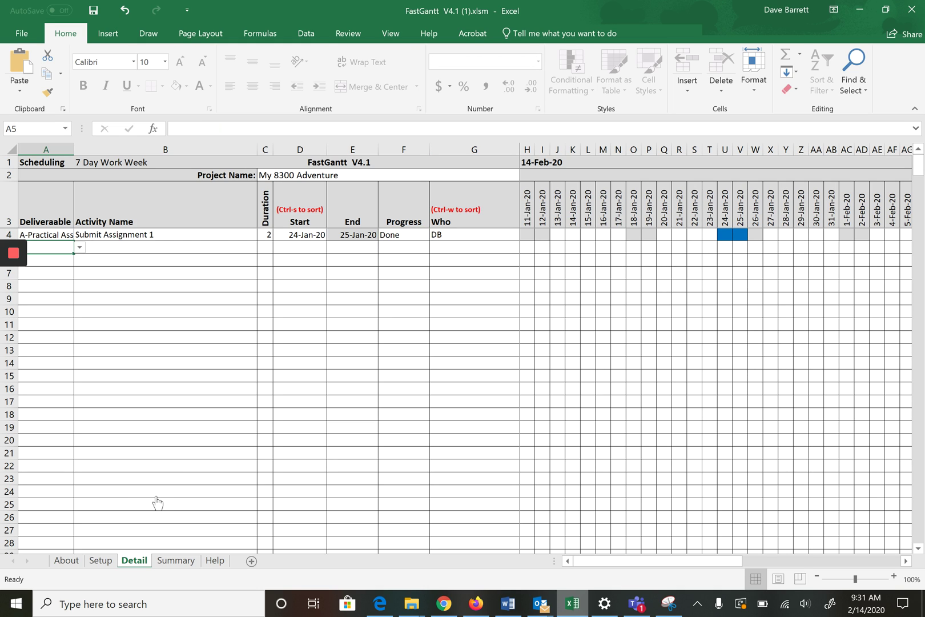
pyautogui.hotkey('alt', 'Down')
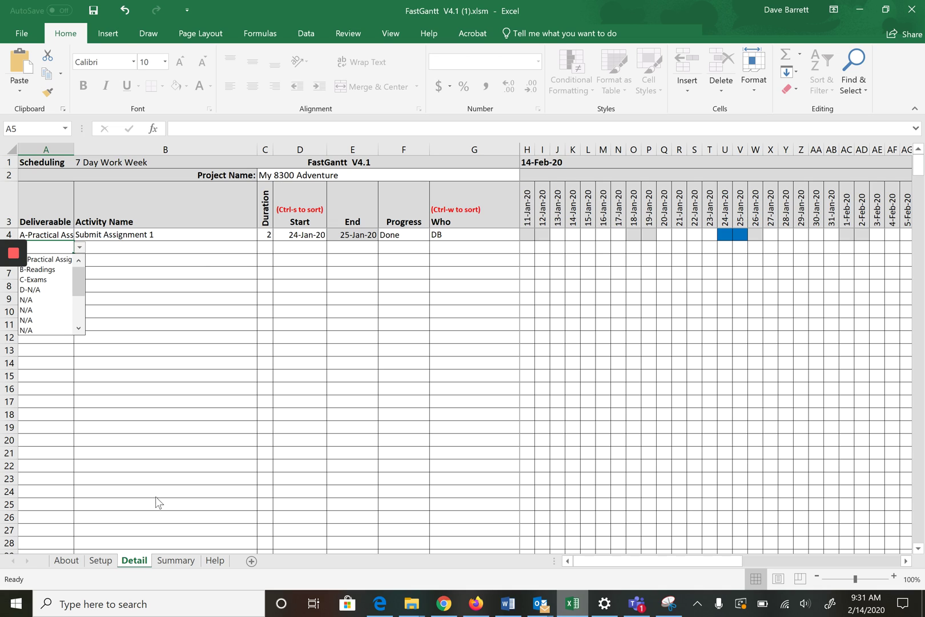
pyautogui.press('Down')
pyautogui.press('Return')
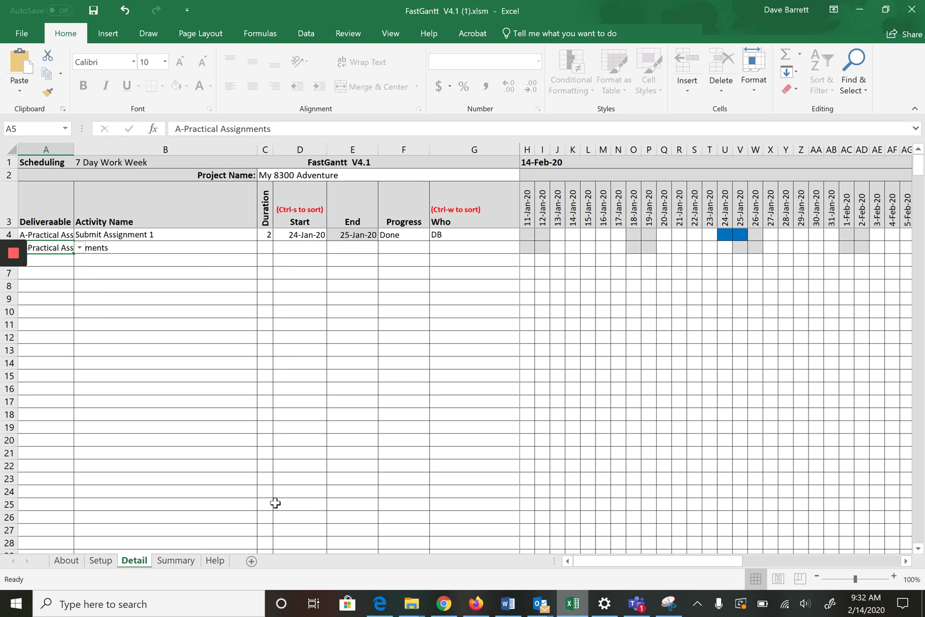
pyautogui.press('Tab')
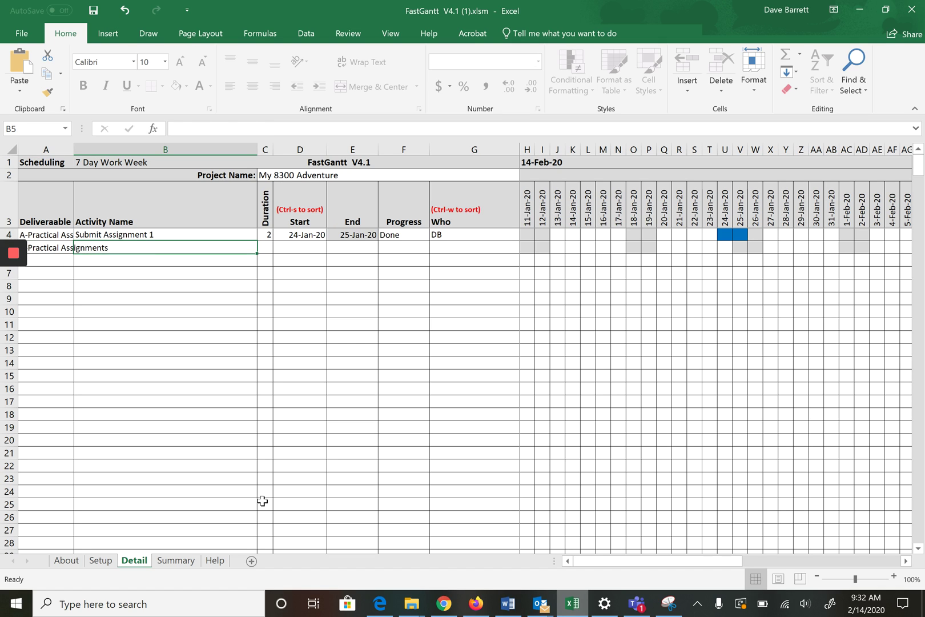
pyautogui.write('Submit')
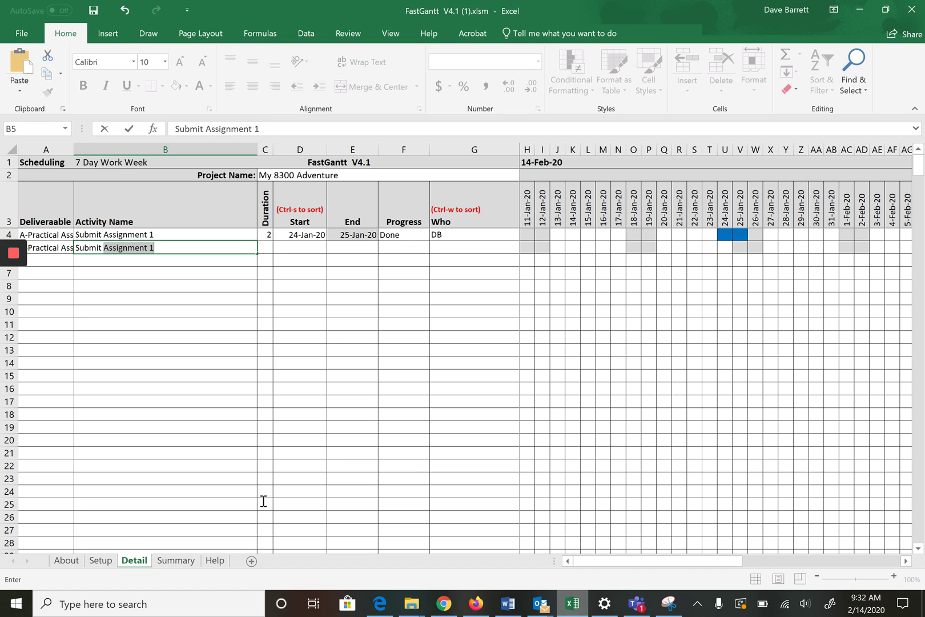
pyautogui.press('Tab')
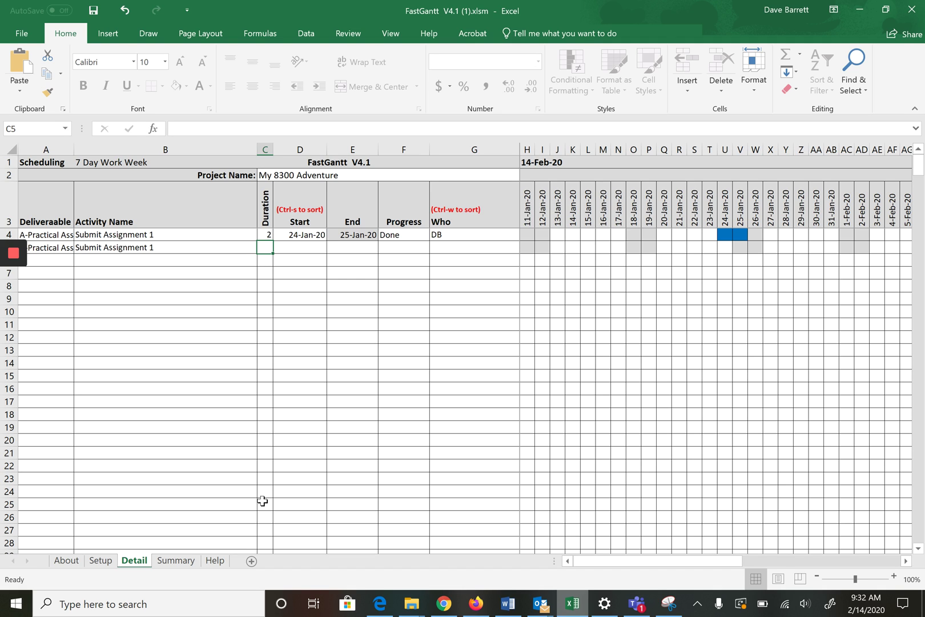
# - Give row 5 a 3-day duration from 29-Jan-20, Done progress, and the owner's initials
pyautogui.write('3')
pyautogui.press('Tab')
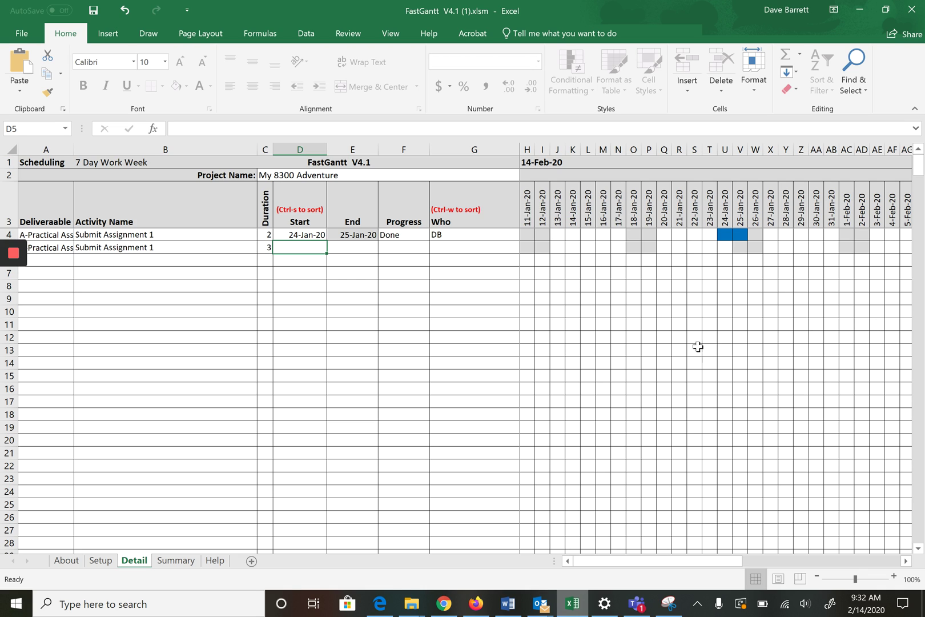
pyautogui.write('Jan 29')
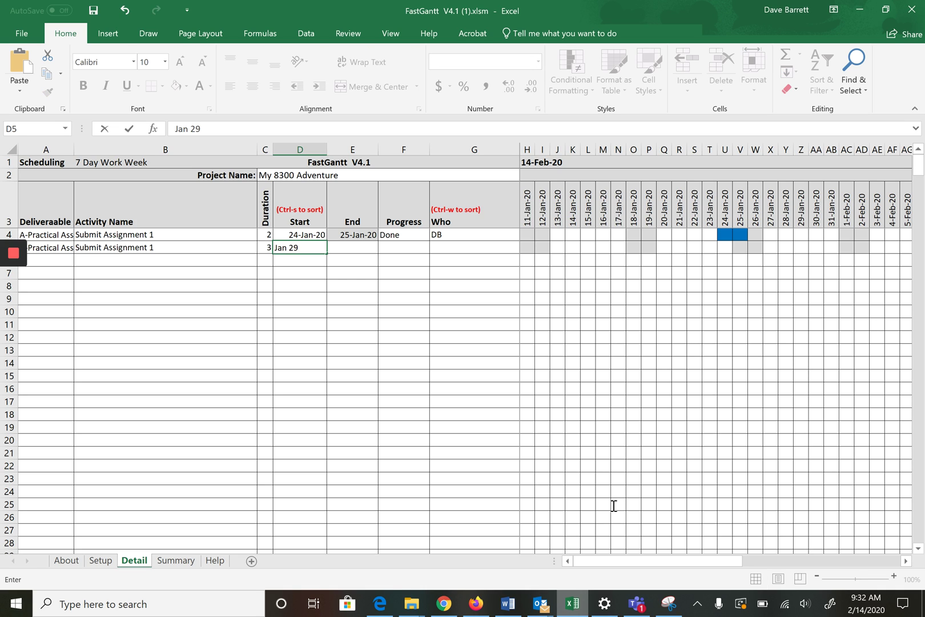
pyautogui.press('Tab')
pyautogui.write('D')
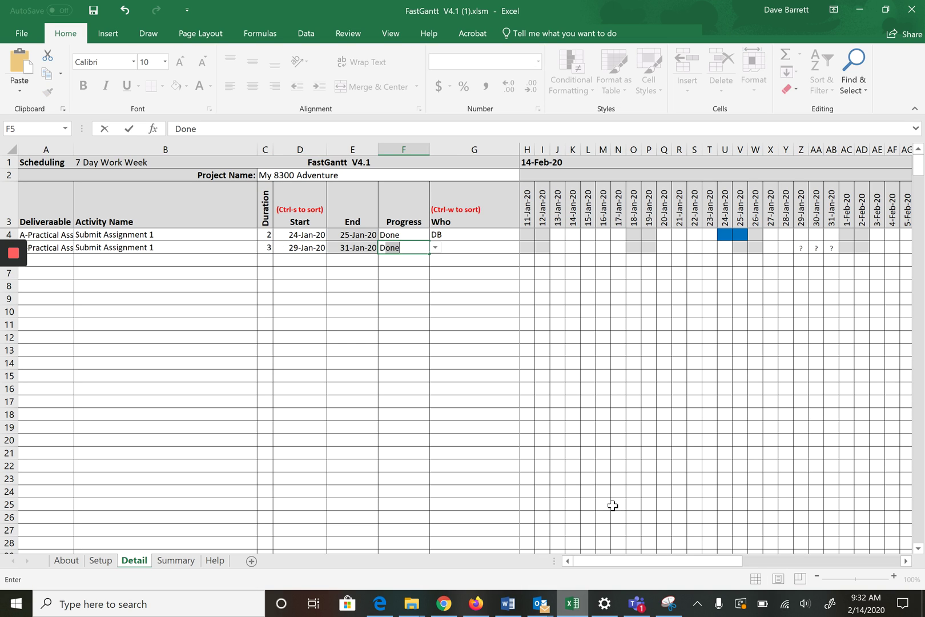
pyautogui.press('Tab')
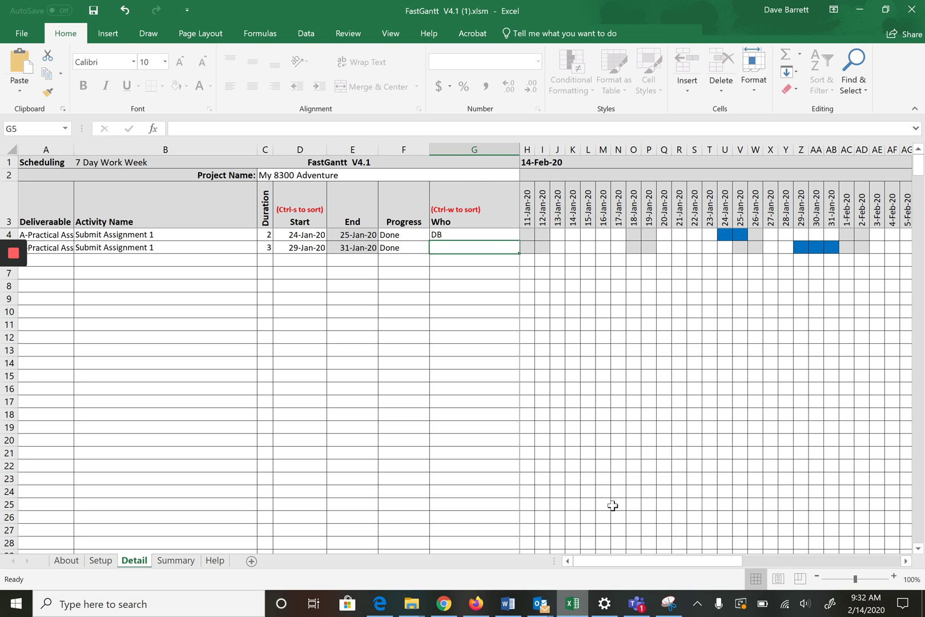
pyautogui.write('DB')
pyautogui.press('Return')
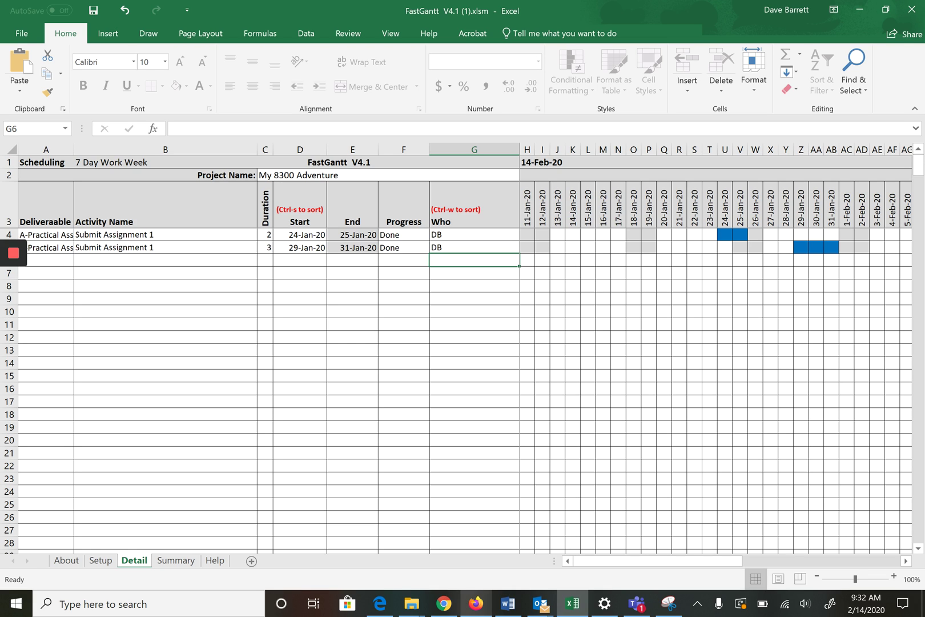
pyautogui.click(508, 603)
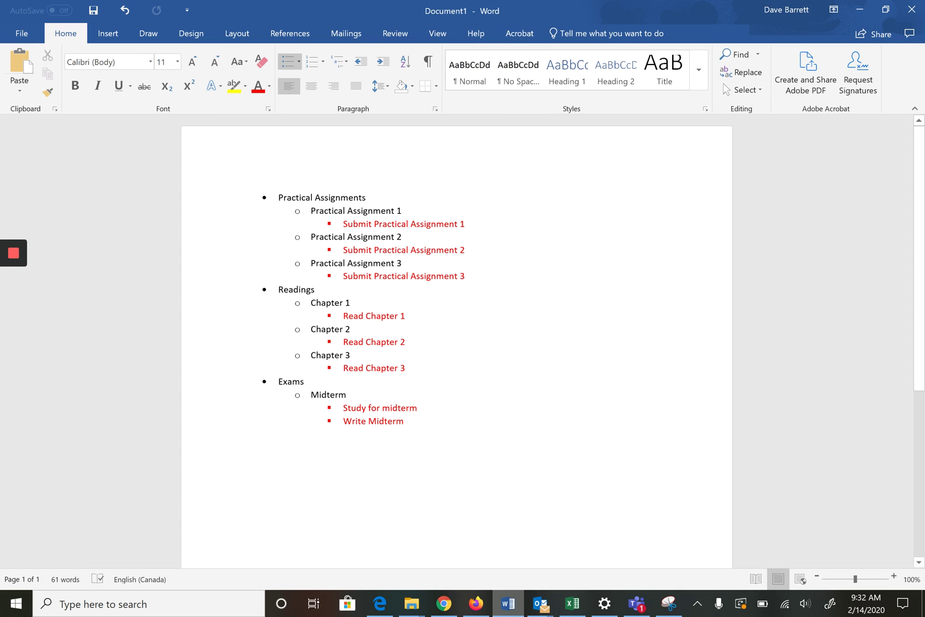
pyautogui.click(572, 602)
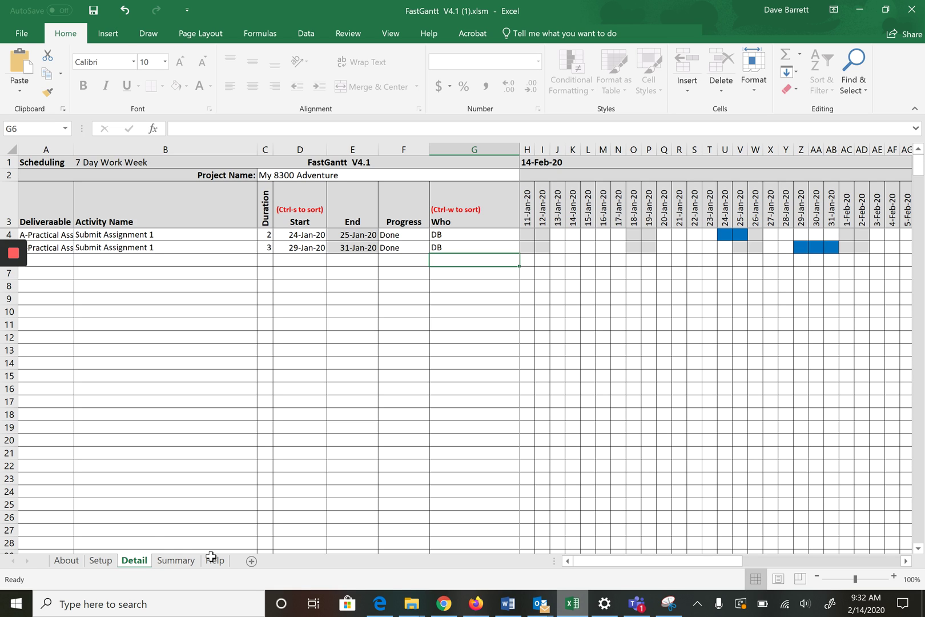
# - In row 6, add C-Exams activity 'Study for midterm'
pyautogui.press('Home')
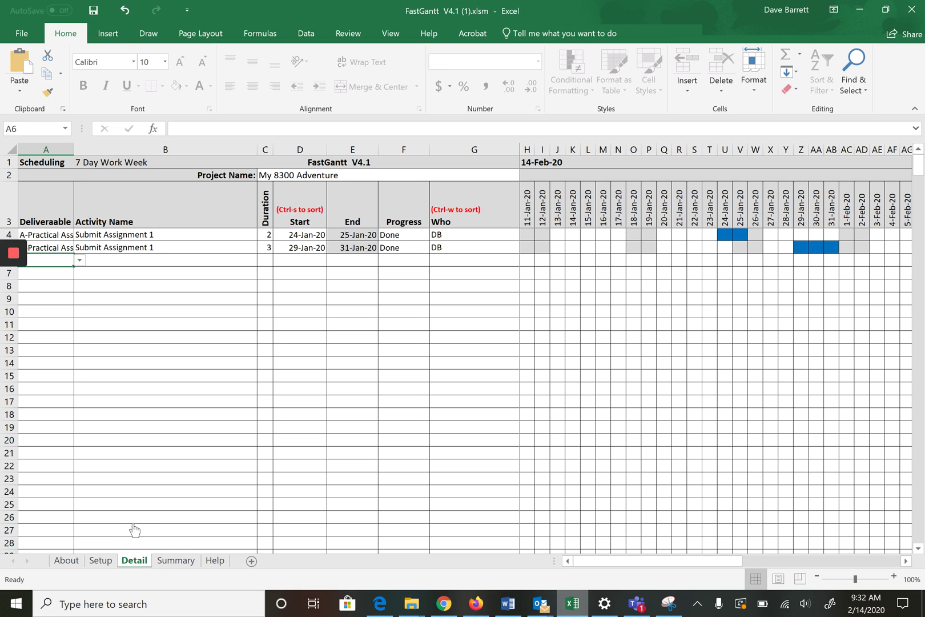
pyautogui.hotkey('alt', 'Down')
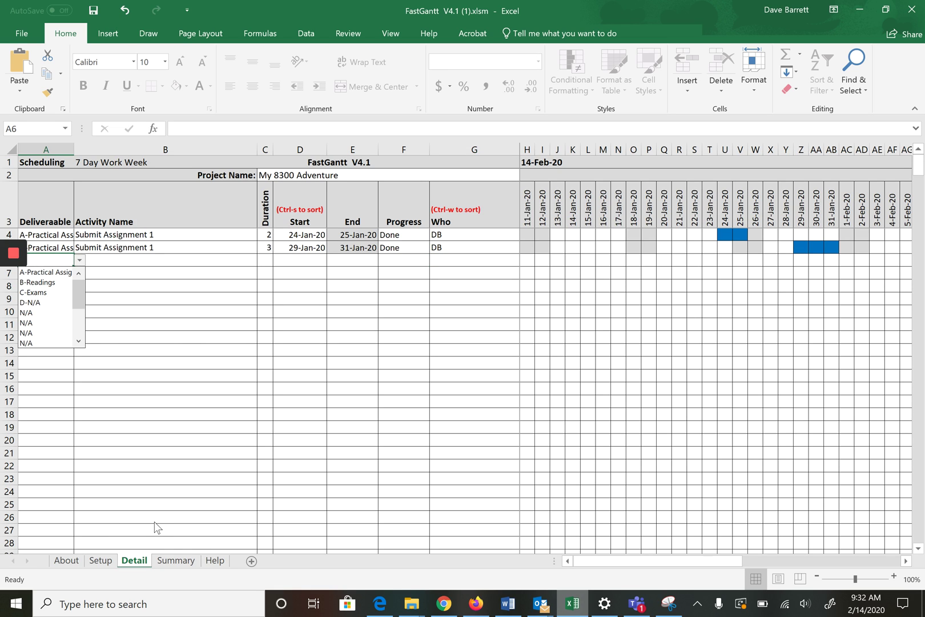
pyautogui.press('Down')
pyautogui.press('Down')
pyautogui.press('Down')
pyautogui.press('Return')
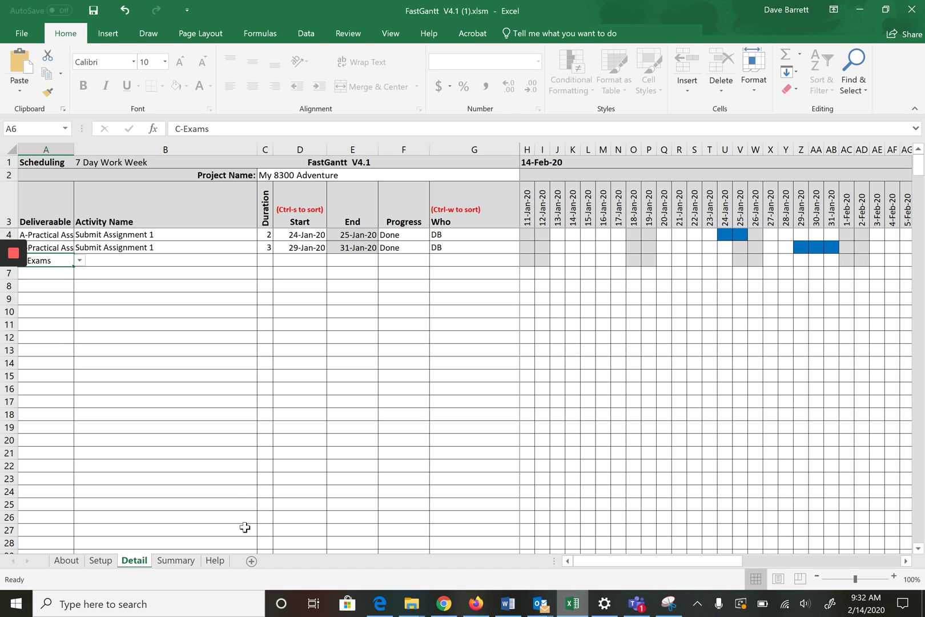
pyautogui.press('Tab')
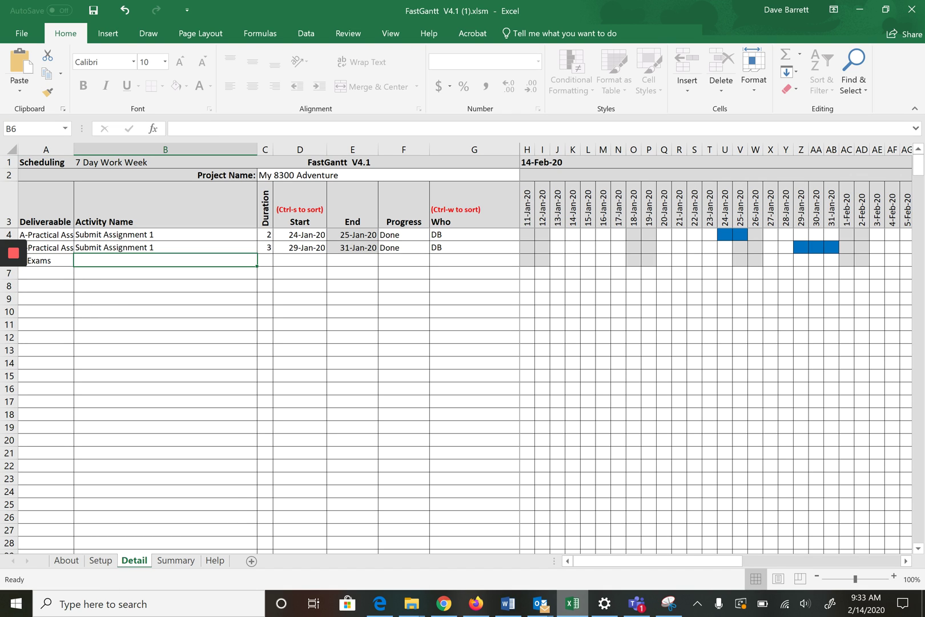
pyautogui.click(508, 603)
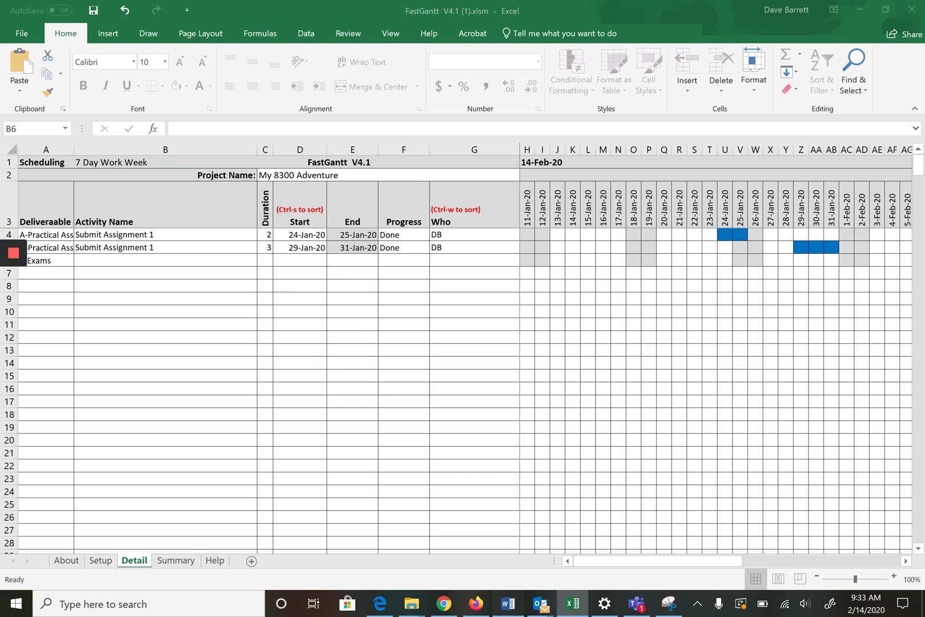
pyautogui.hotkey('alt', 'Tab')
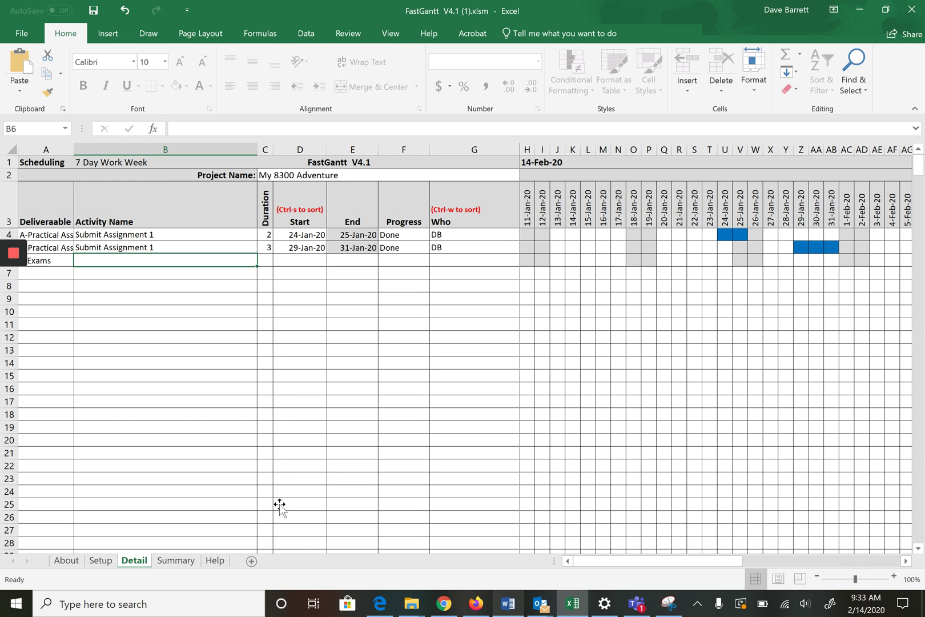
pyautogui.write('Study f')
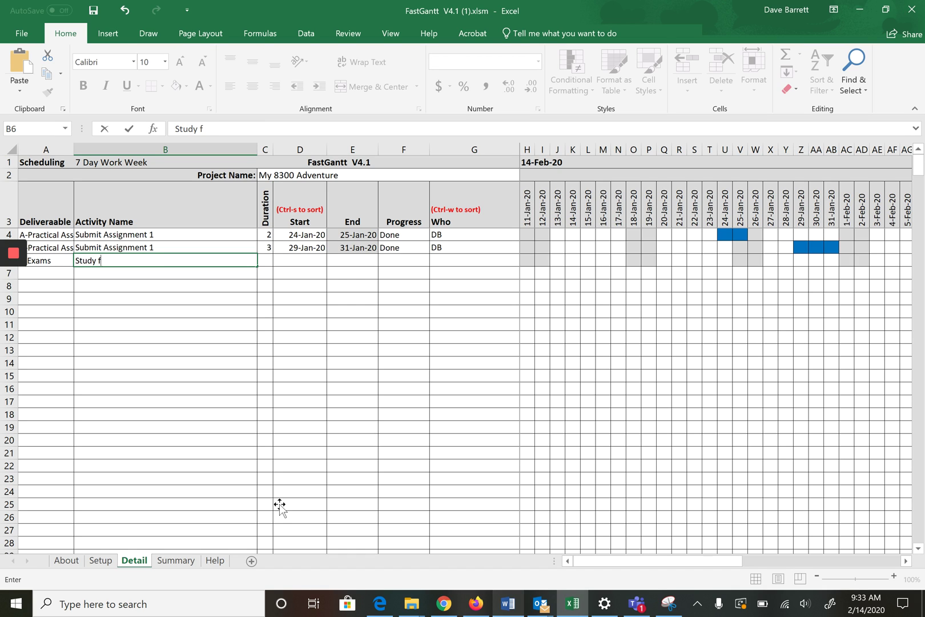
pyautogui.write('or midterm')
pyautogui.press('Tab')
# - Give Study for midterm 2 days from 11-Mar-20, Not started progress, and the owner's initials
pyautogui.write('2')
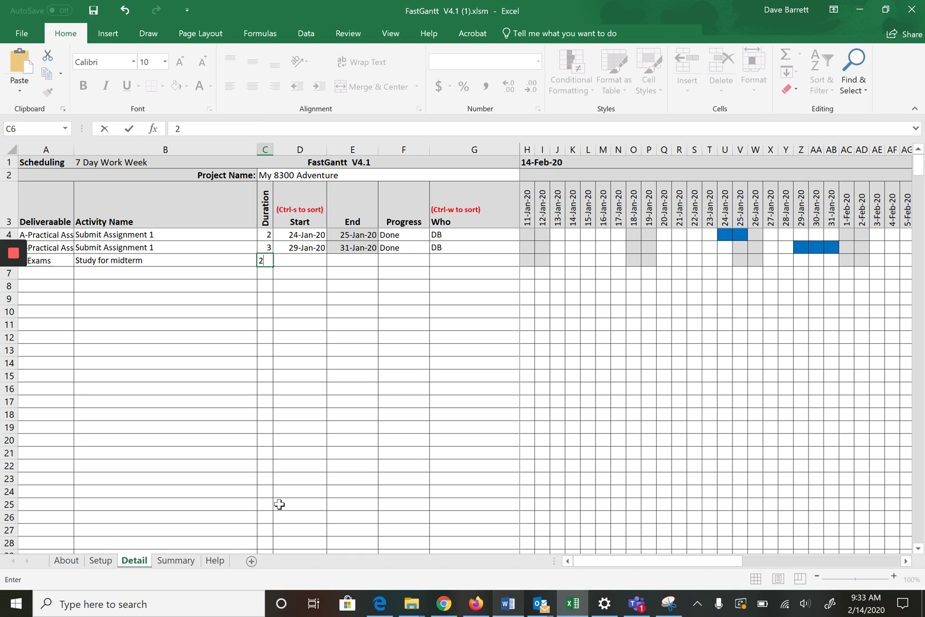
pyautogui.press('Tab')
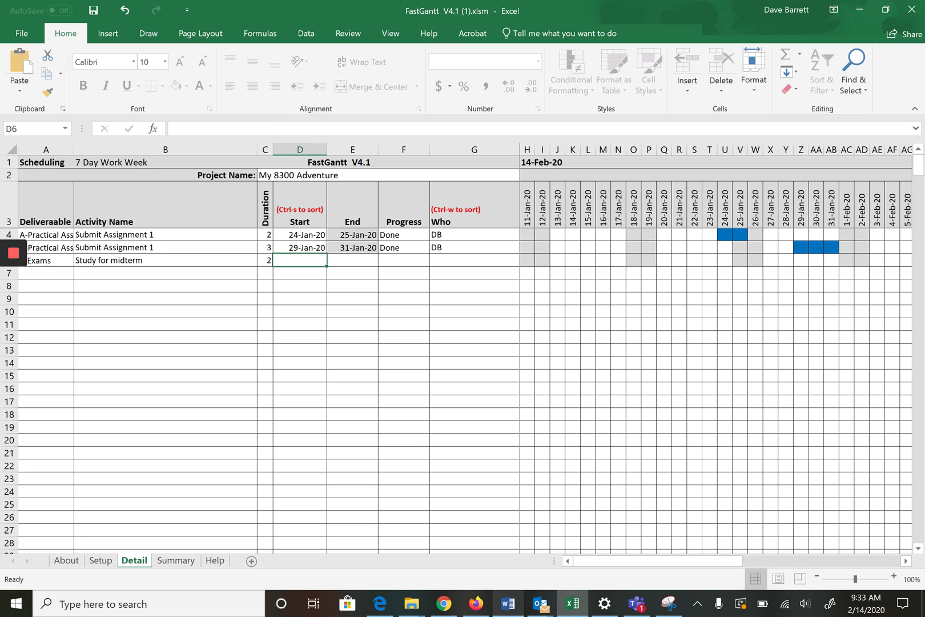
pyautogui.moveTo(657, 560); pyautogui.dragTo(685, 561)
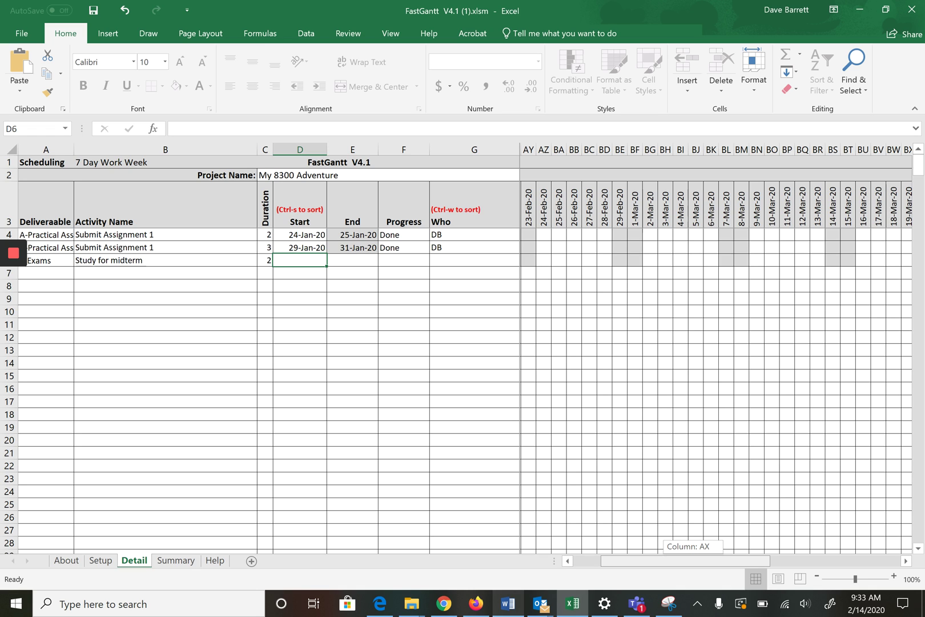
pyautogui.moveTo(685, 560); pyautogui.dragTo(683, 561)
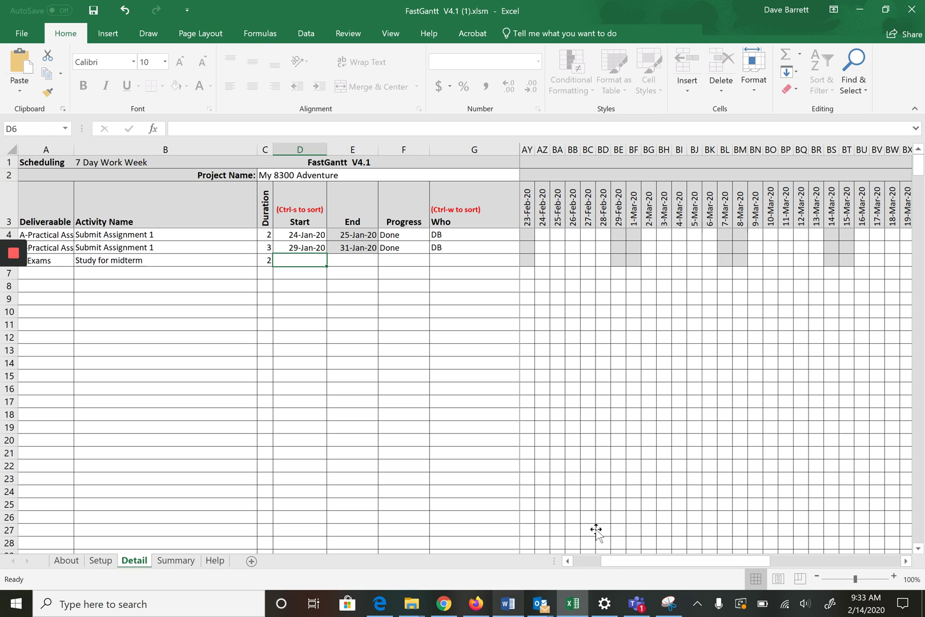
pyautogui.write('Mar ')
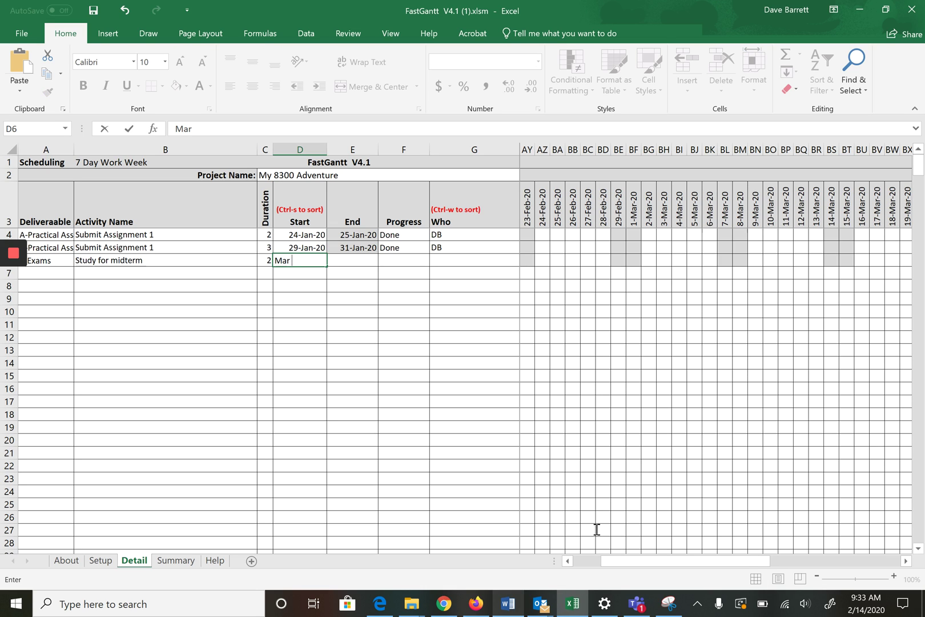
pyautogui.write('11')
pyautogui.press('Tab')
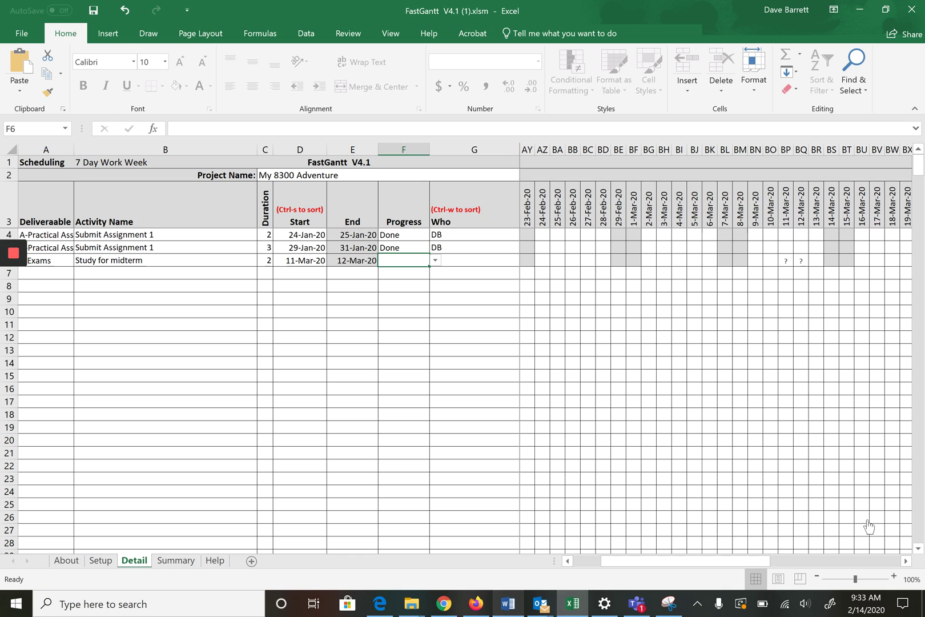
pyautogui.hotkey('alt', 'Down')
pyautogui.press('Down')
pyautogui.press('Return')
pyautogui.press('Tab')
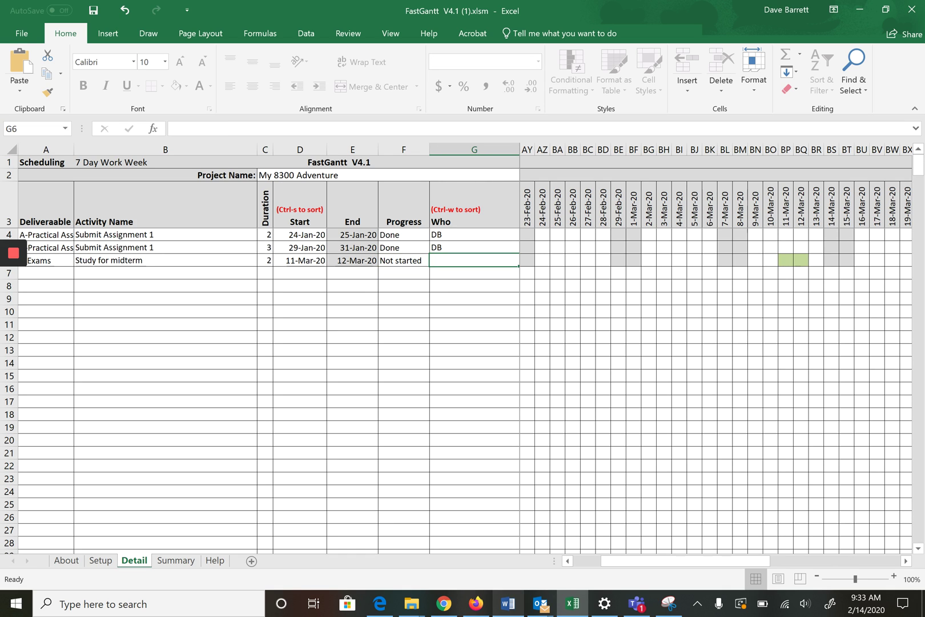
pyautogui.write('DB')
pyautogui.press('Return')
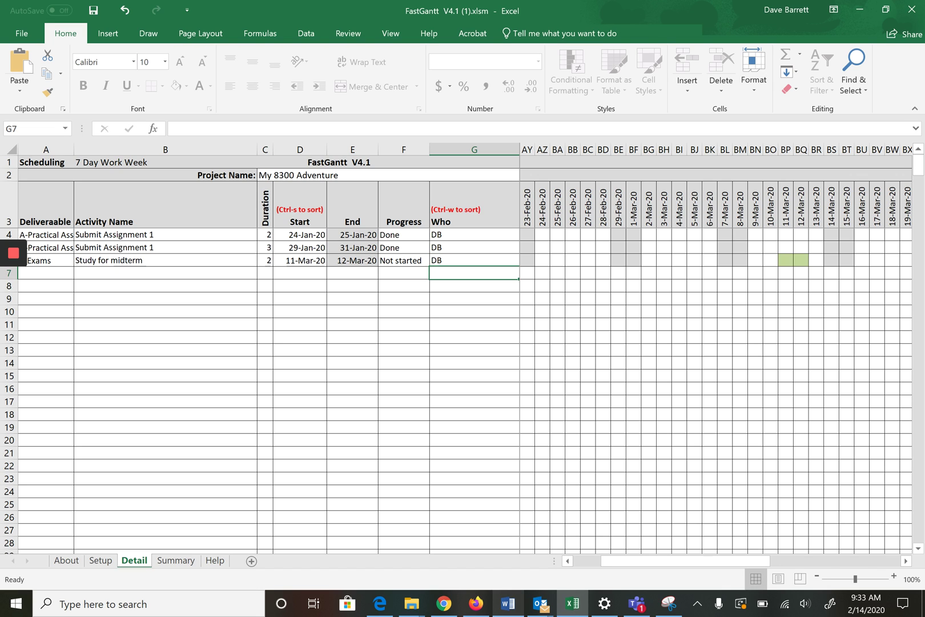
pyautogui.moveTo(685, 560); pyautogui.dragTo(657, 560)
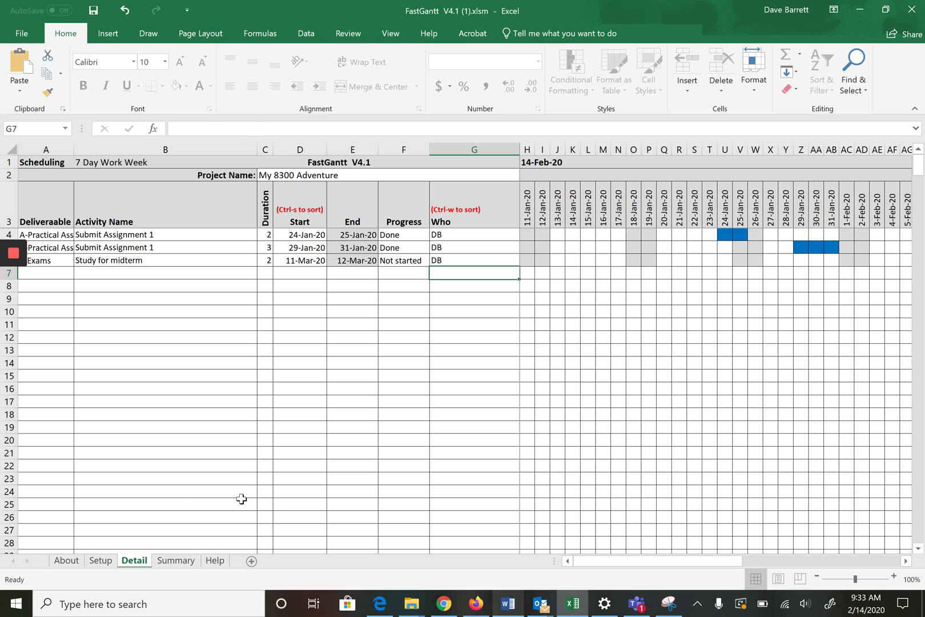
# - Change row 5's activity from Submit Assignment 1 to Submit Assignment 2
pyautogui.hotkey('ctrl', 's')
pyautogui.press('F2')
pyautogui.press('BackSpace')
pyautogui.write('2')
pyautogui.press('Return')
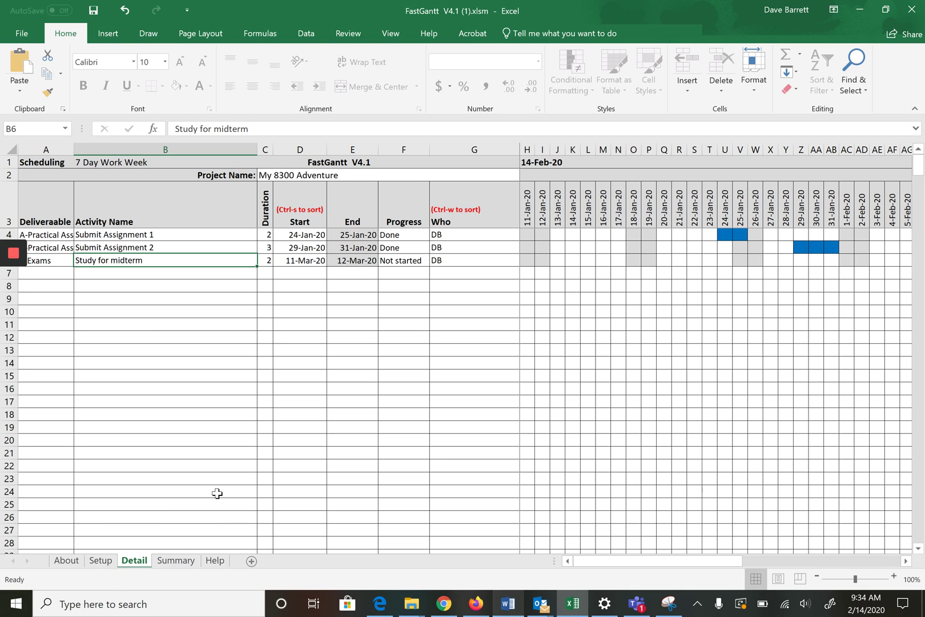
pyautogui.press('Return')
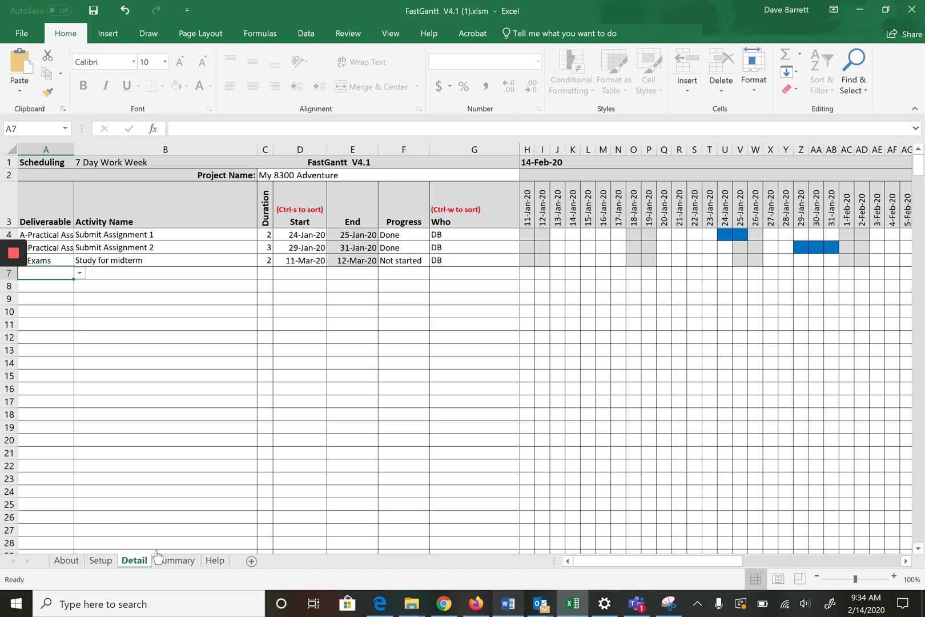
# - In row 7, add A-Practical Assignments 'Submit Assignment 3', 2 days starting 4-Feb-20
pyautogui.hotkey('alt', 'Down')
pyautogui.press('Down')
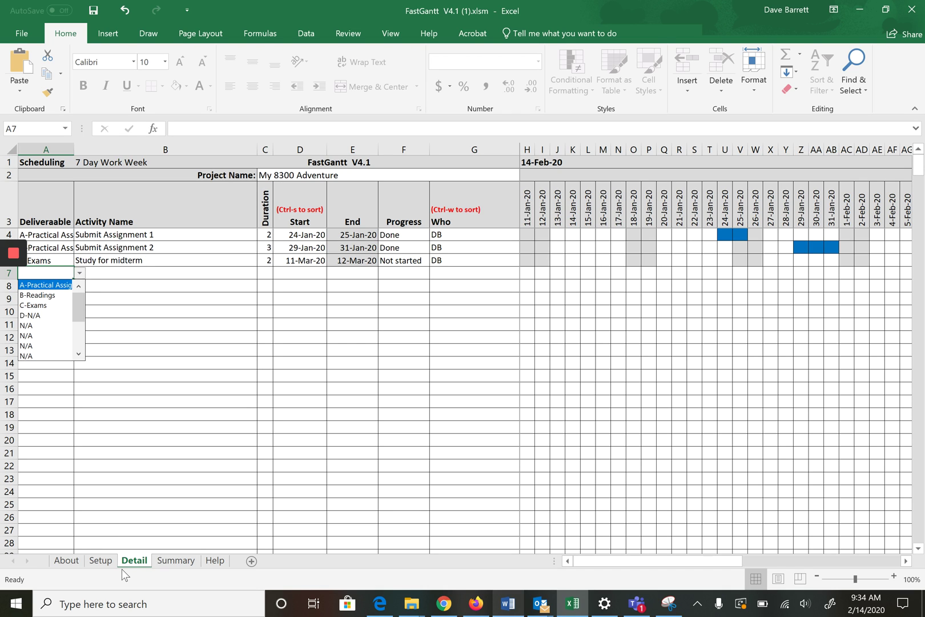
pyautogui.press('Return')
pyautogui.press('Tab')
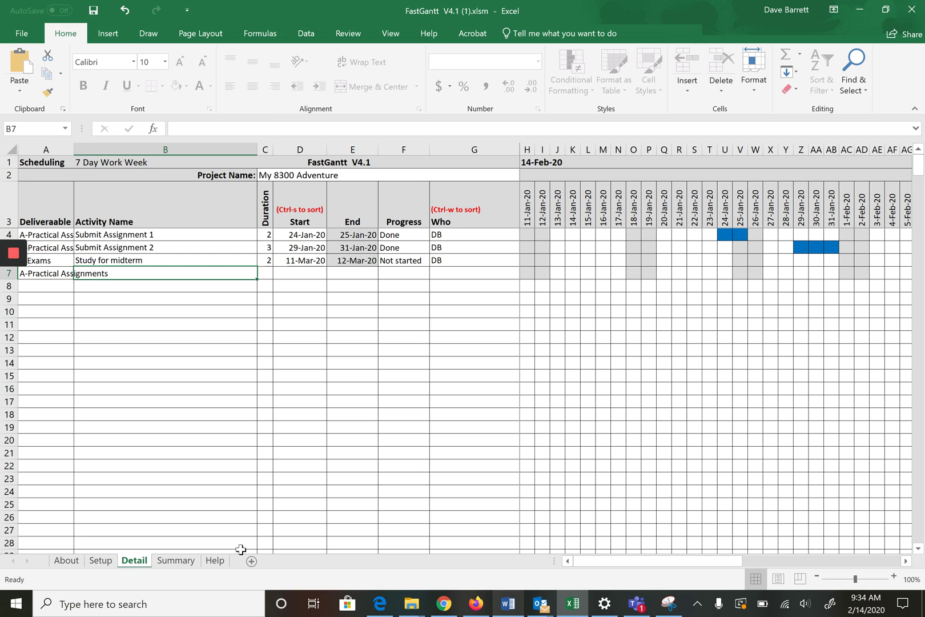
pyautogui.write('Submit ')
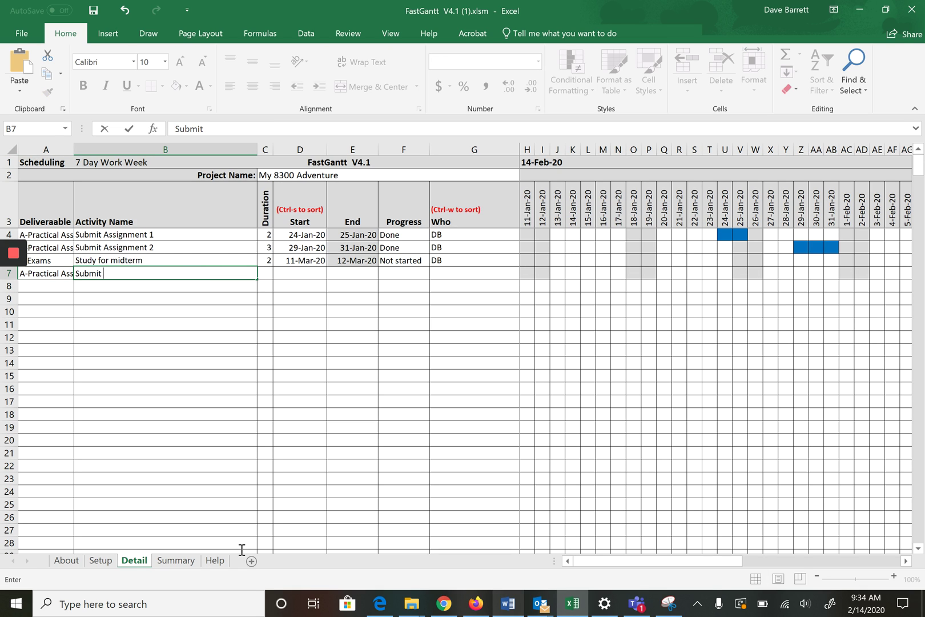
pyautogui.write('Assignment 3')
pyautogui.press('Tab')
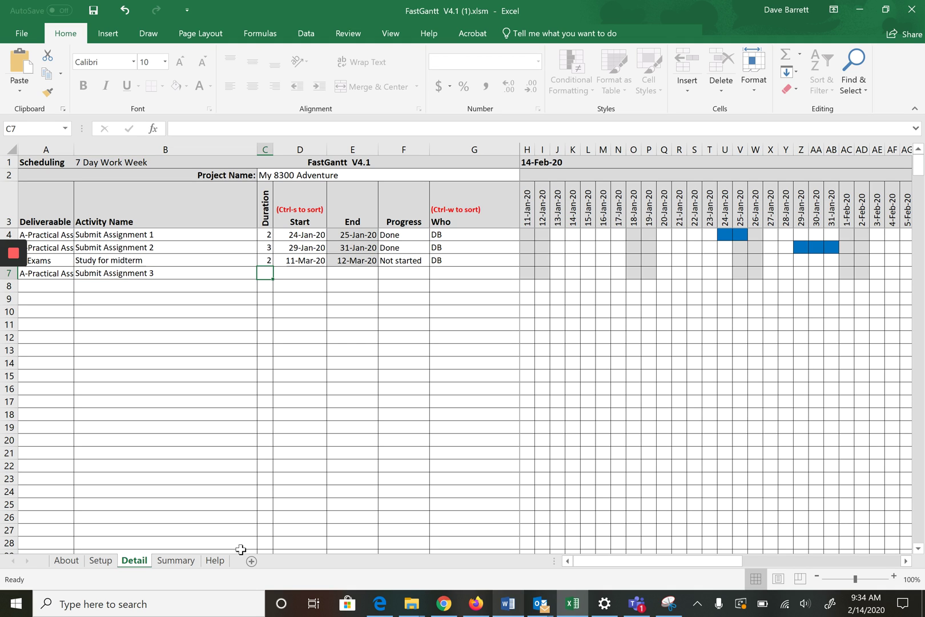
pyautogui.write('2')
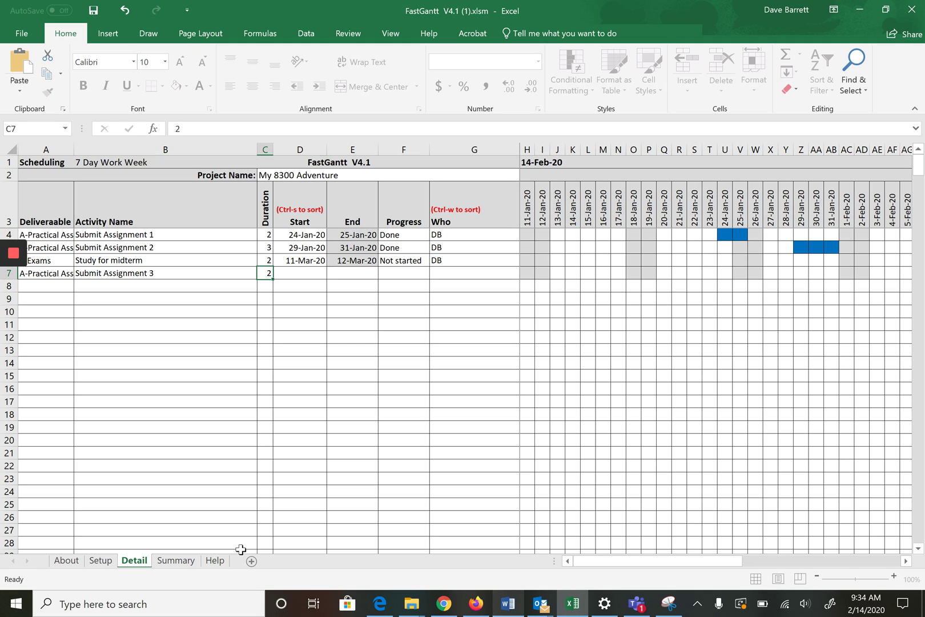
pyautogui.press('Tab')
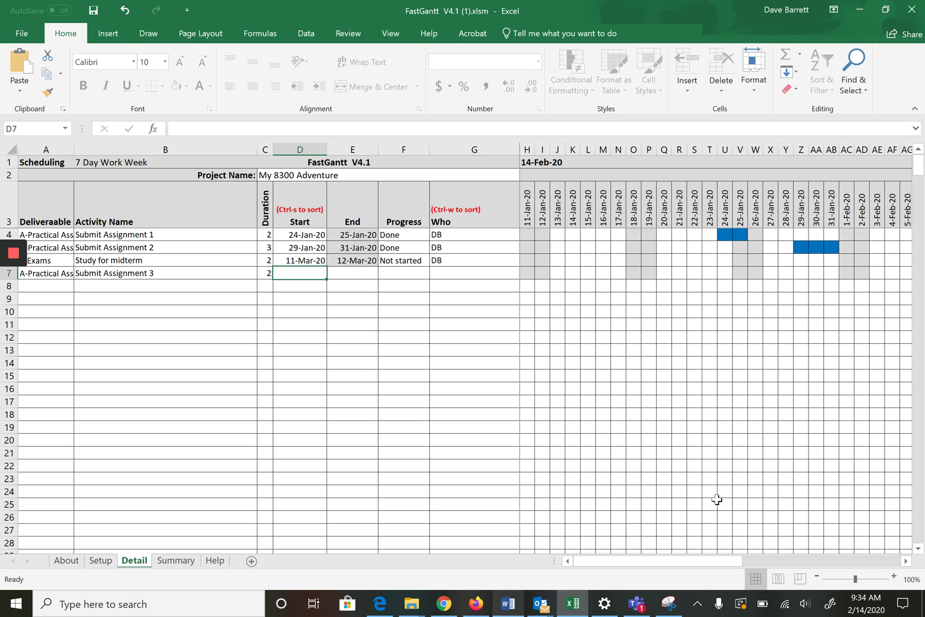
pyautogui.write('Feb 4')
pyautogui.press('Tab')
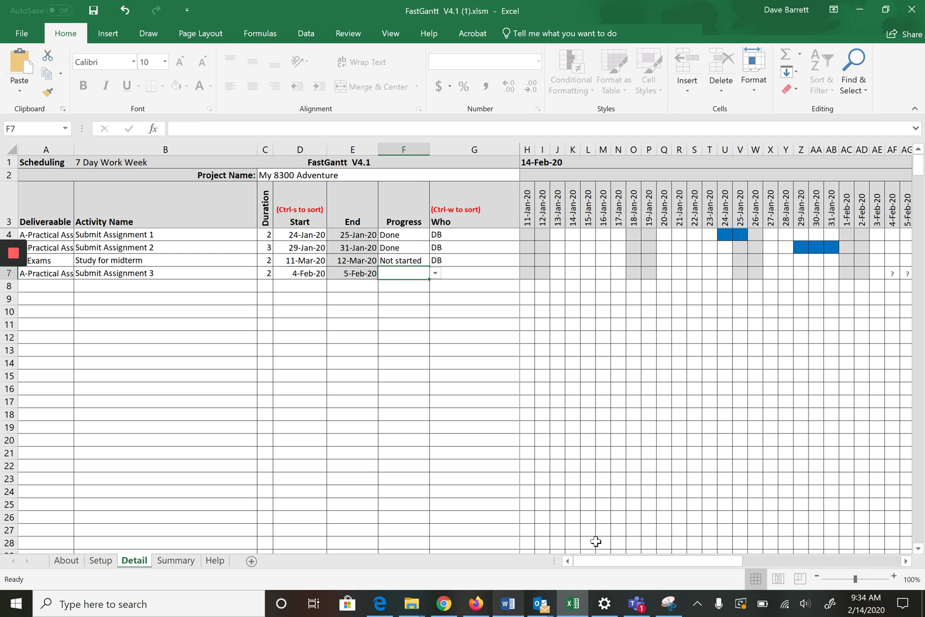
# - Set row 7's progress to Started from the dropdown
pyautogui.write('St')
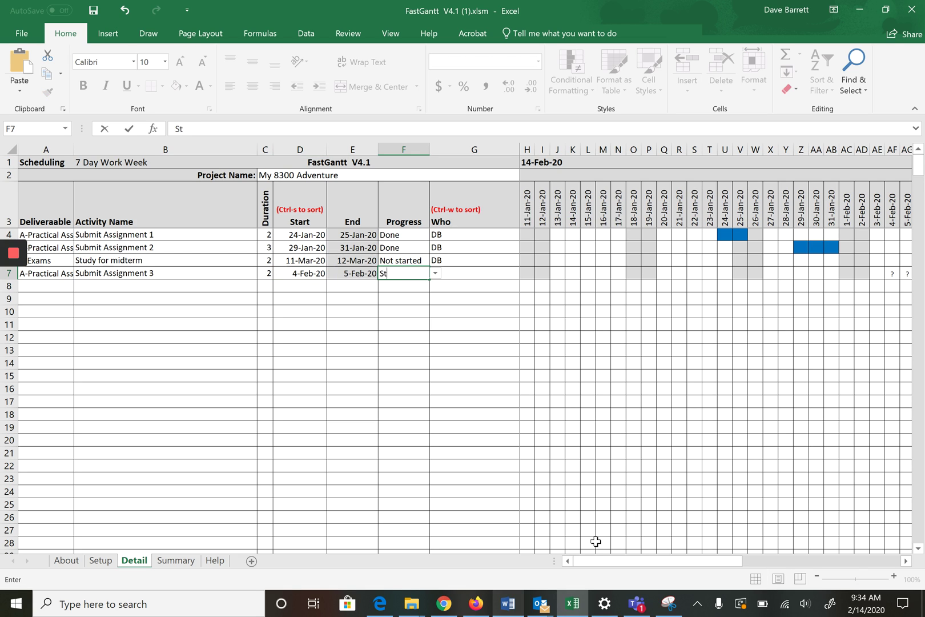
pyautogui.press('BackSpace')
pyautogui.press('BackSpace')
pyautogui.press('Escape')
pyautogui.press('Right')
pyautogui.press('Down')
pyautogui.press('Down')
pyautogui.press('Down')
pyautogui.press('Down')
pyautogui.press('Down')
pyautogui.press('Up')
pyautogui.press('Up')
pyautogui.press('Up')
pyautogui.press('Up')
pyautogui.press('Up')
pyautogui.press('Left')
pyautogui.hotkey('shift', 'Right')
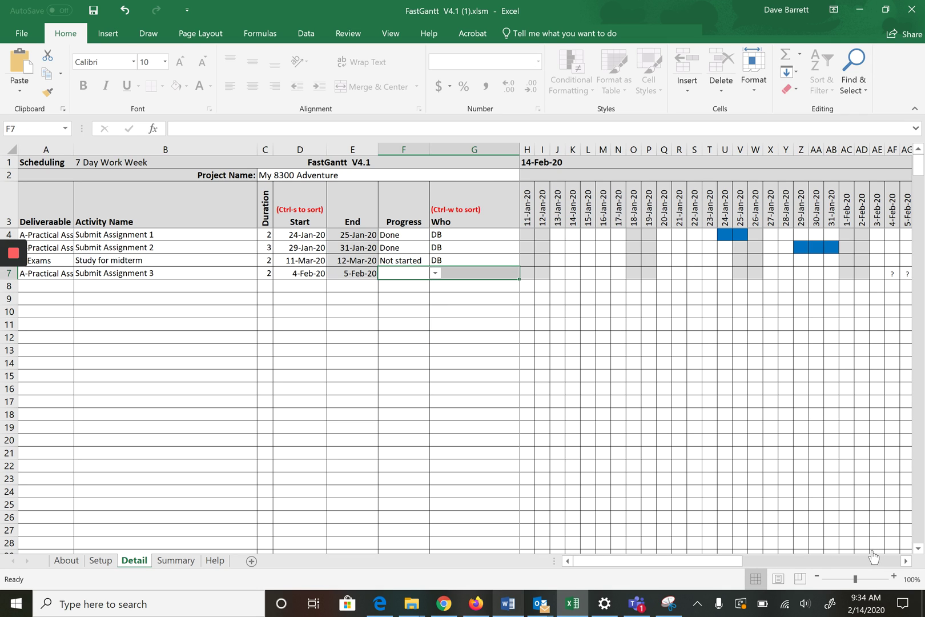
pyautogui.hotkey('alt', 'Down')
pyautogui.press('Down')
pyautogui.press('Return')
pyautogui.press('Right')
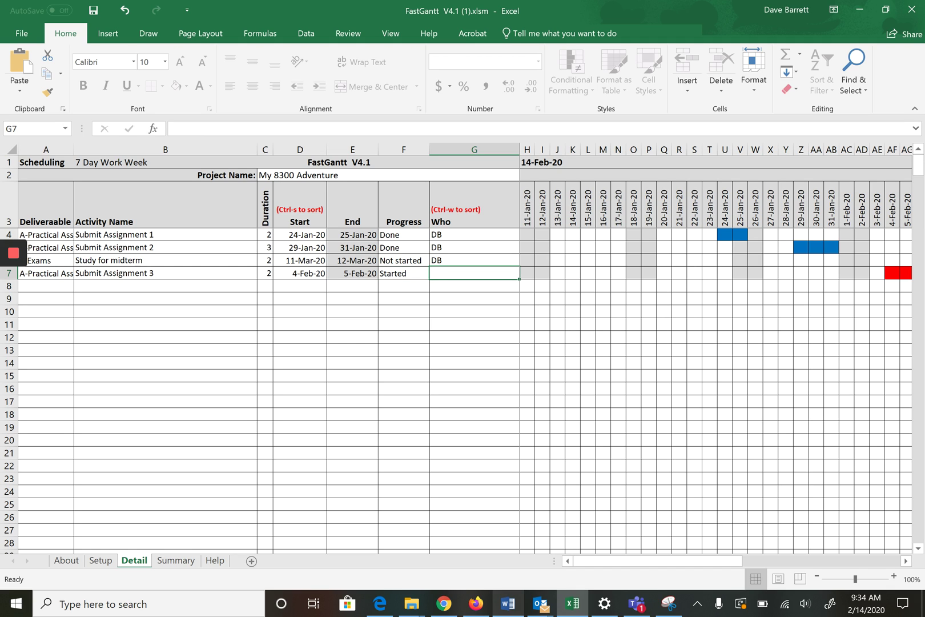
# - Enter row 7's owner initials, then sort activities by start date with the Ctrl+S macro
pyautogui.write('DB')
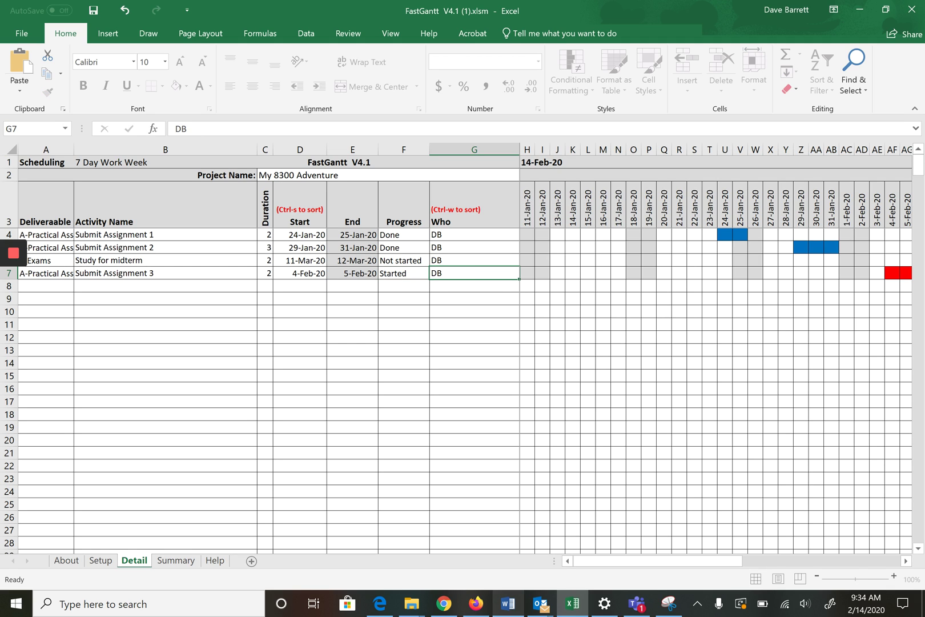
pyautogui.press('Return')
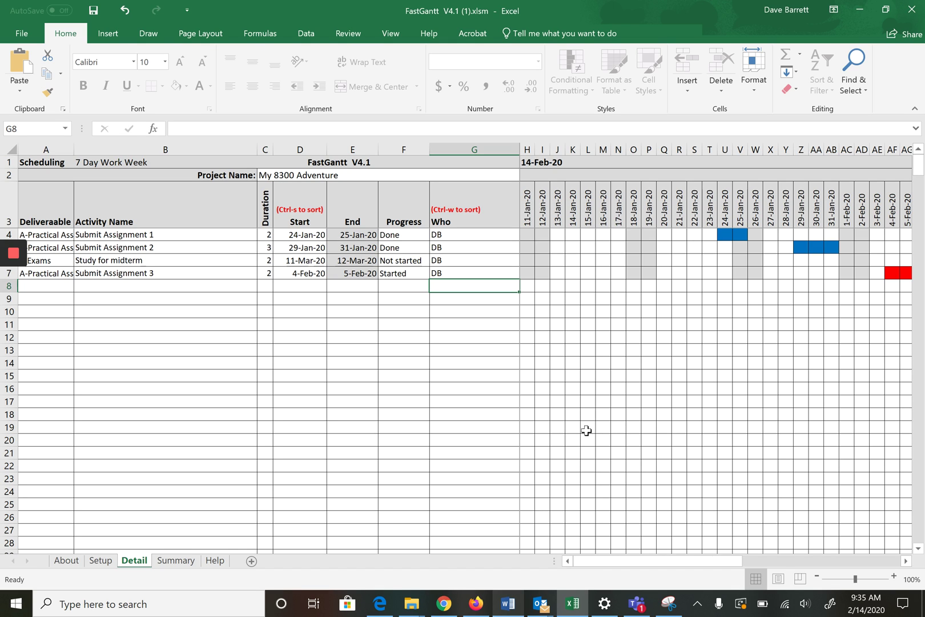
pyautogui.hotkey('ctrl', 's')
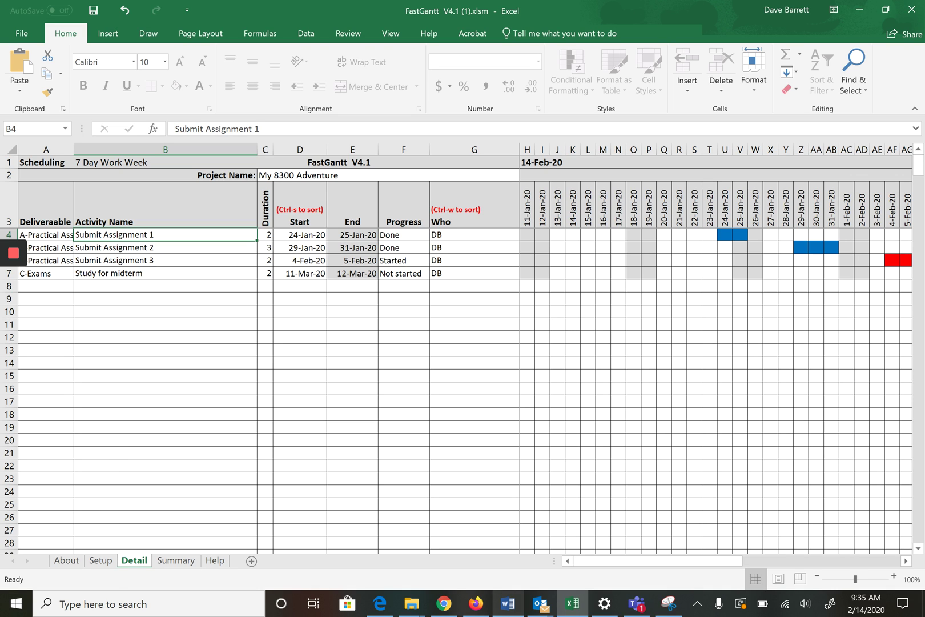
pyautogui.keyDown('ctrl'); pyautogui.click(100, 560); pyautogui.keyUp('ctrl')
# - Rename the Setup deliverable 'A-Practical Assignments' to 'A-Prac Asgs'
pyautogui.click(101, 560)
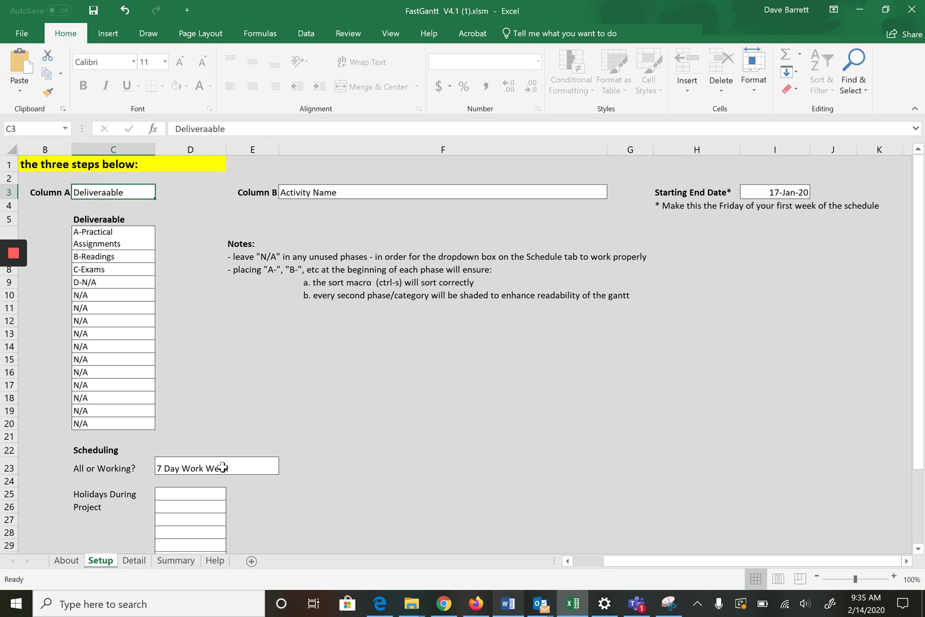
pyautogui.press('Down')
pyautogui.press('Down')
pyautogui.press('Down')
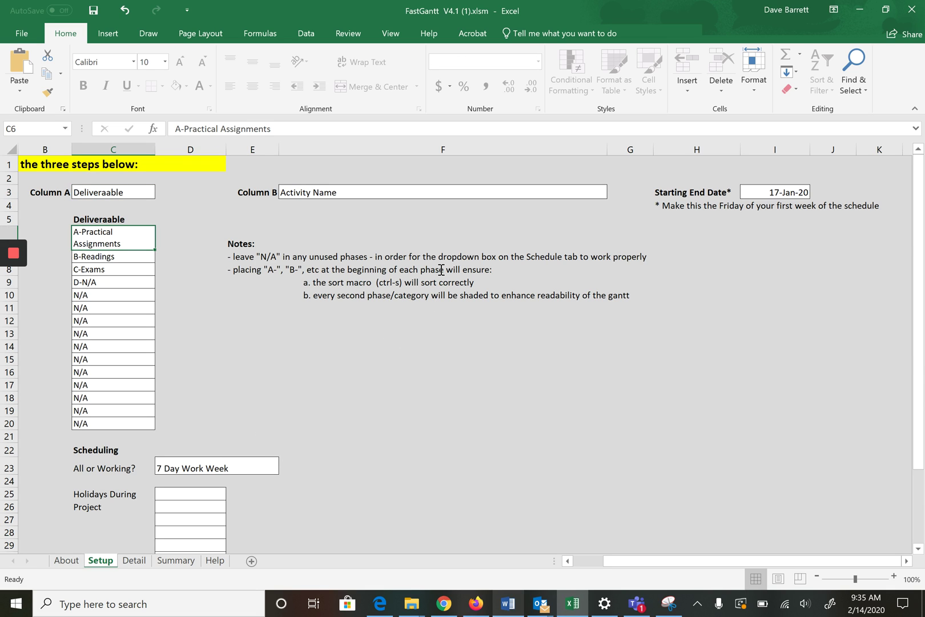
pyautogui.click(219, 128)
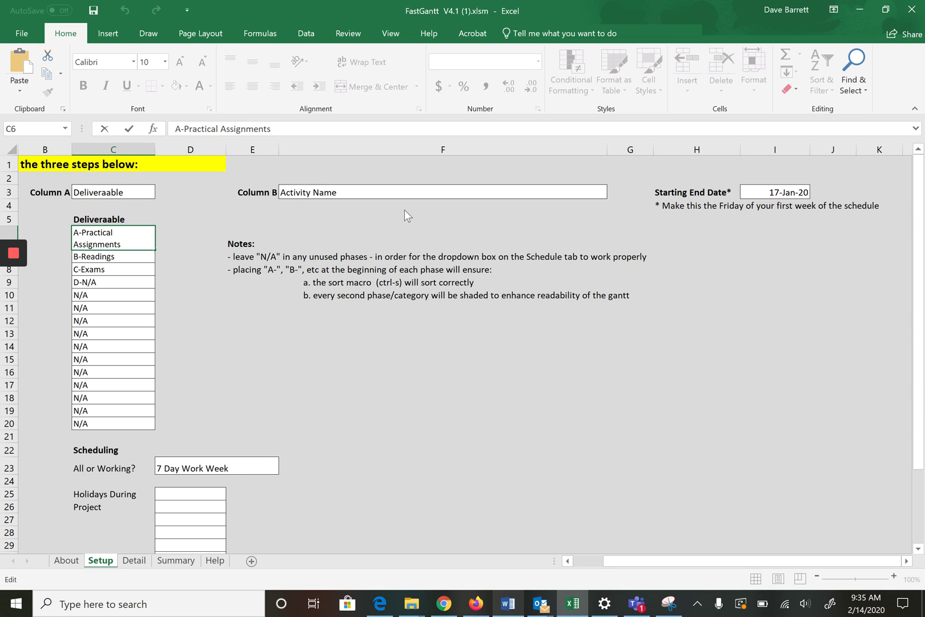
pyautogui.press('BackSpace')
pyautogui.press('BackSpace')
pyautogui.press('BackSpace')
pyautogui.press('BackSpace')
pyautogui.press('BackSpace')
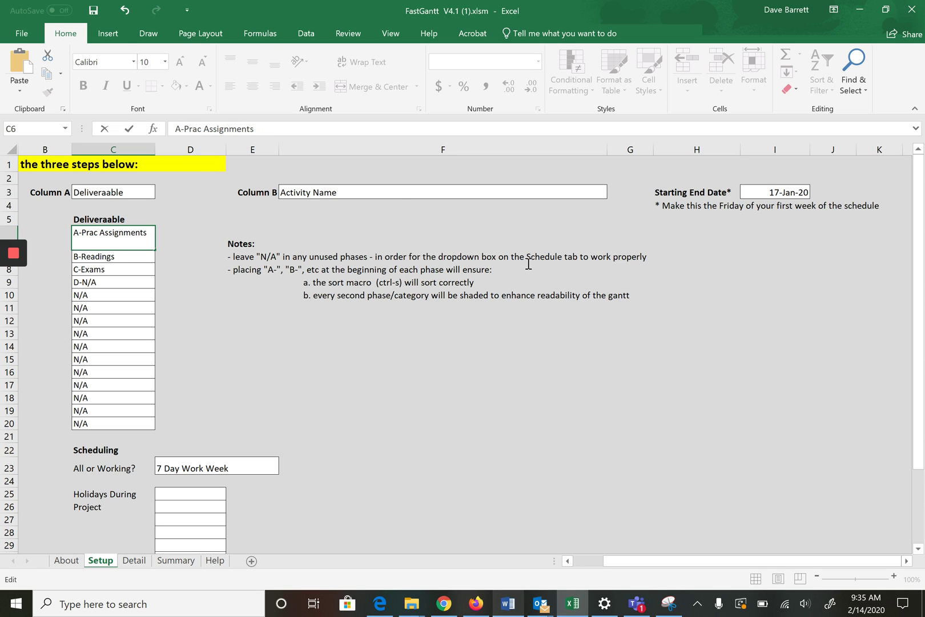
pyautogui.press('BackSpace')
pyautogui.press('BackSpace')
pyautogui.press('BackSpace')
pyautogui.press('BackSpace')
pyautogui.press('BackSpace')
pyautogui.press('BackSpace')
pyautogui.press('BackSpace')
pyautogui.press('BackSpace')
pyautogui.write('g')
pyautogui.press('Return')
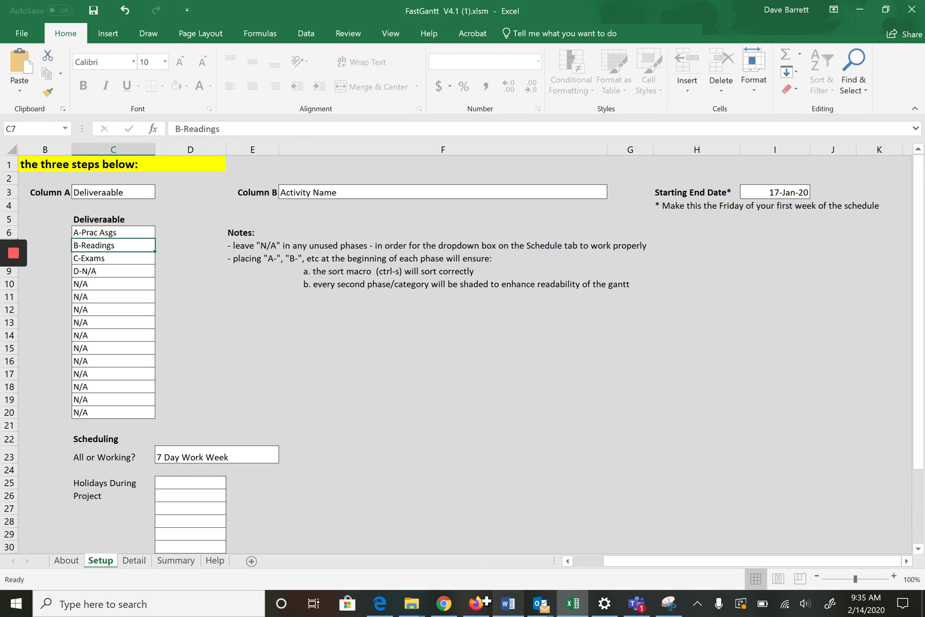
pyautogui.hotkey('ctrl', 'pagedown')
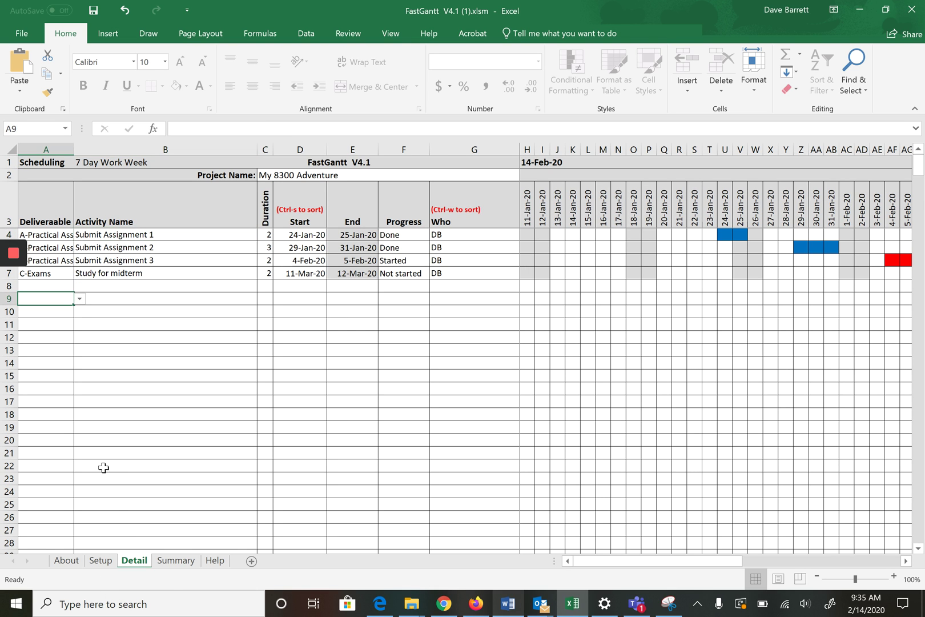
# - Set the deliverable of rows 4, 5 and 6 to A-Prac Asgs, then view the weekly Summary
pyautogui.hotkey('ctrl', 'Home')
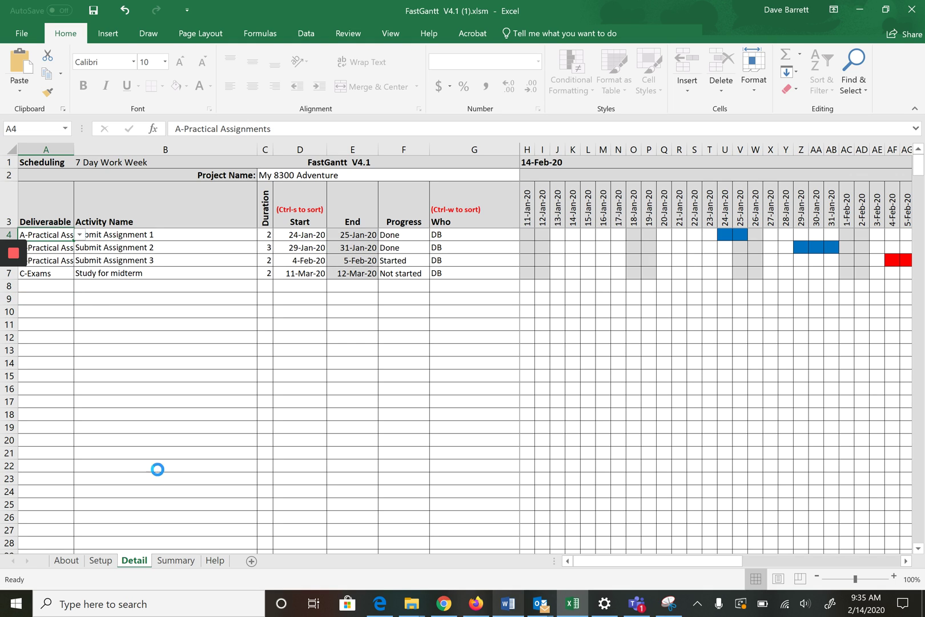
pyautogui.press('Return')
pyautogui.press('Down')
pyautogui.hotkey('alt', 'Down')
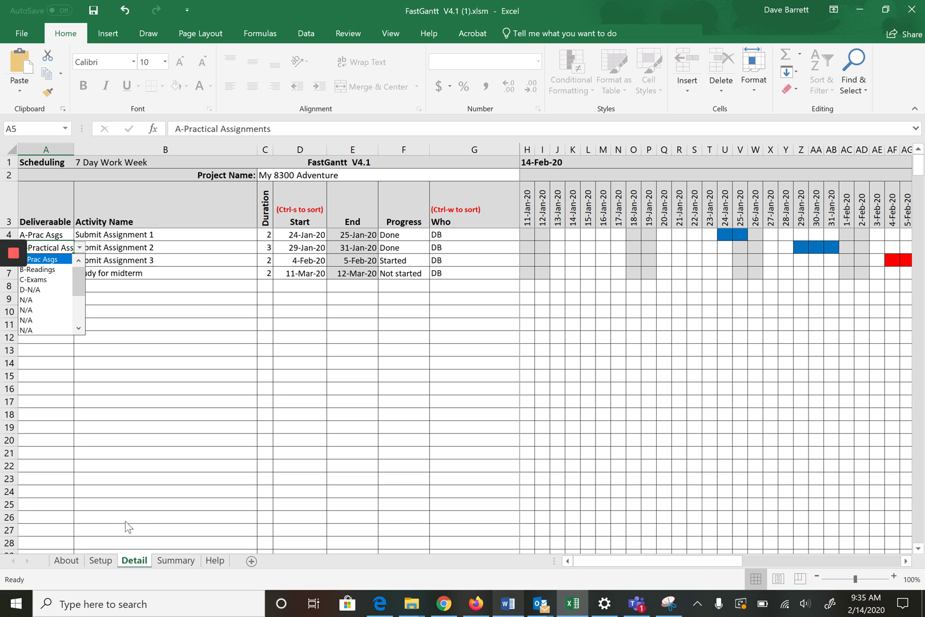
pyautogui.press('Return')
pyautogui.press('Down')
pyautogui.hotkey('alt', 'Down')
pyautogui.press('Down')
pyautogui.press('Return')
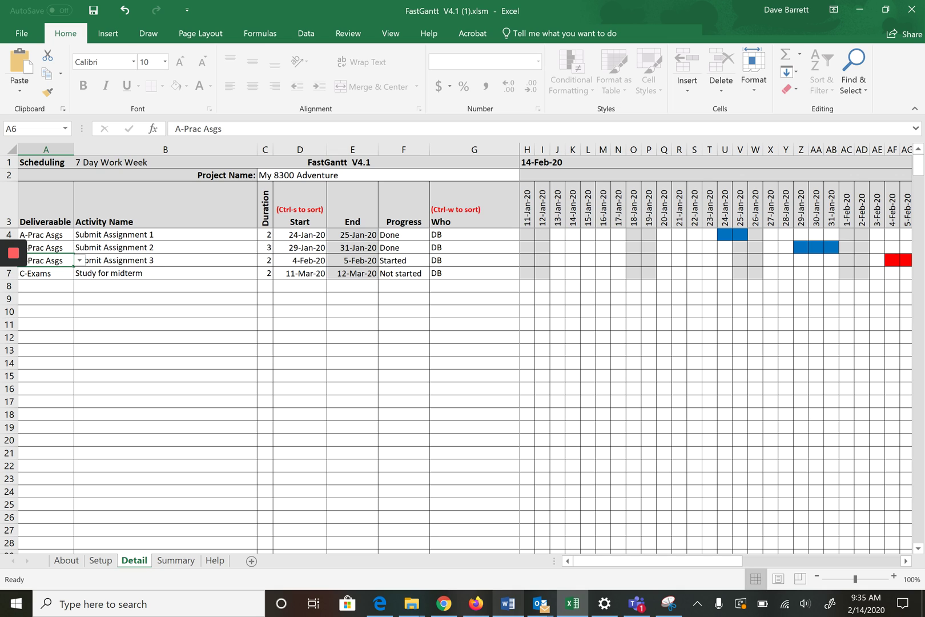
pyautogui.click(175, 560)
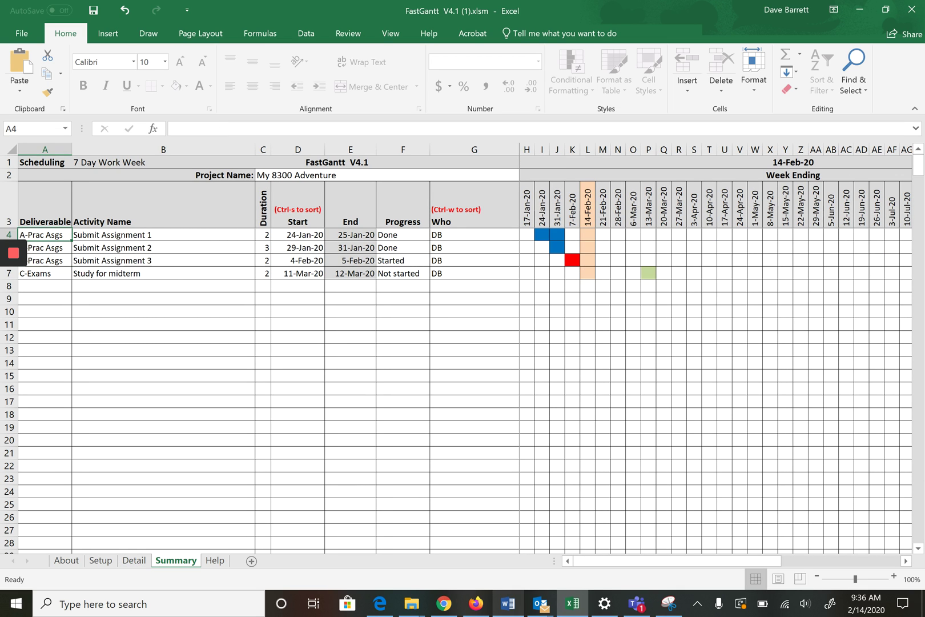